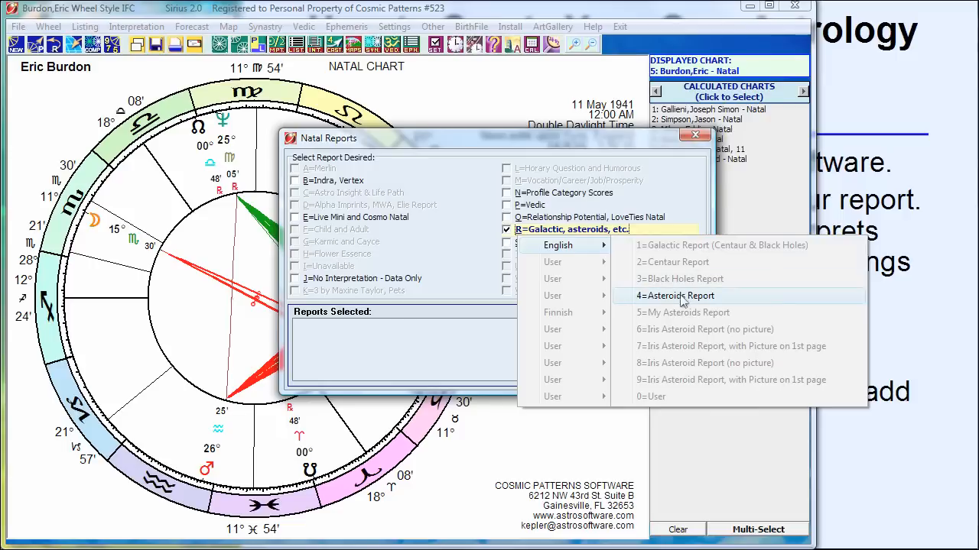
Generate the English Asteroids Report for the displayed natal chart and view it down to the Sun section.
left_click(676, 296)
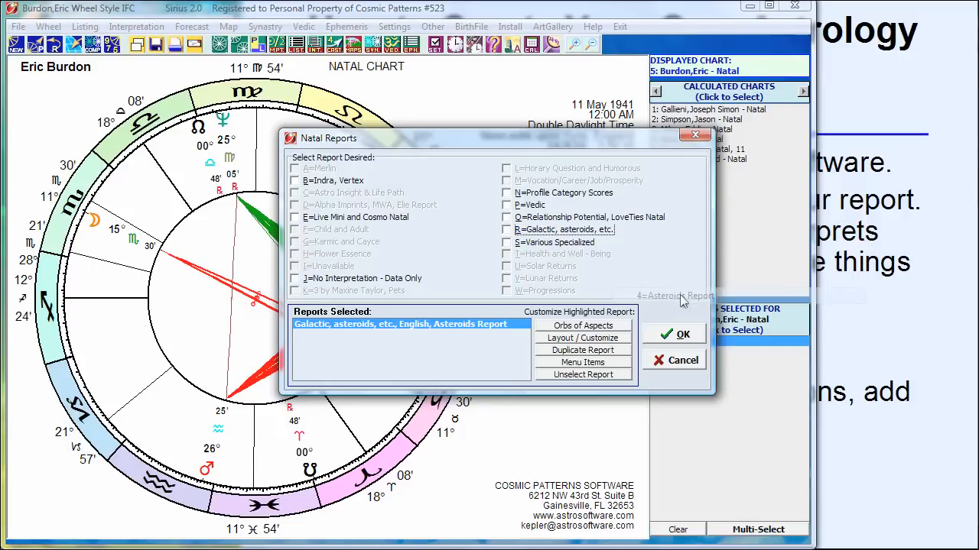
left_click(676, 335)
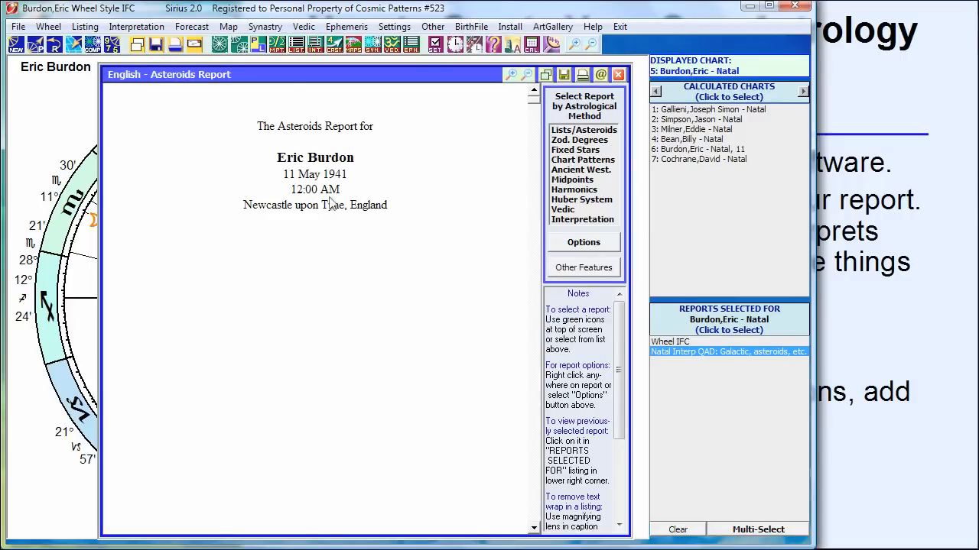
scroll(330, 202, "down", 10)
scroll(331, 203, "down", 10)
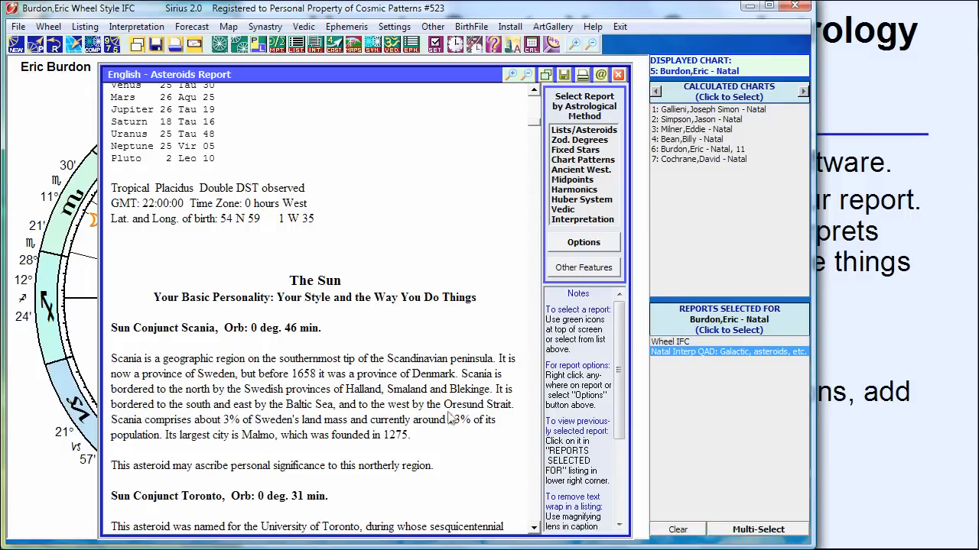
Examine the Sun conjunction interpretations for Scania, Toronto and Urhixidur, and check the report creation instructions on the slide.
left_click(534, 528)
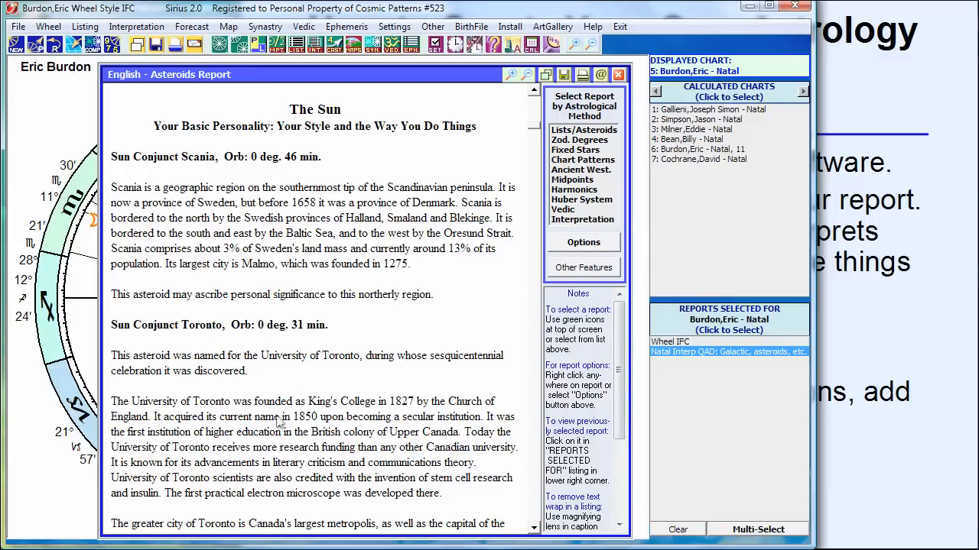
left_click(534, 528)
scroll(534, 528, "down", 7)
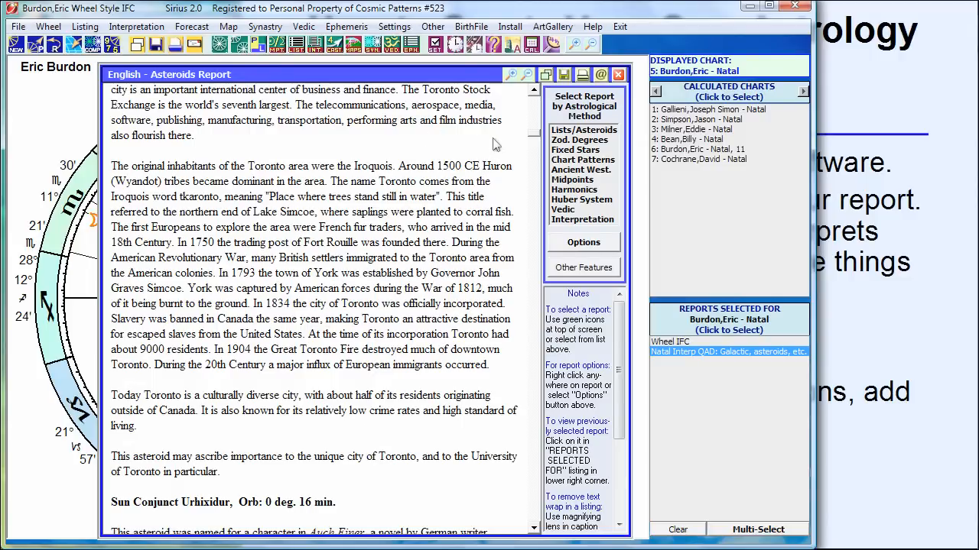
left_click(533, 91)
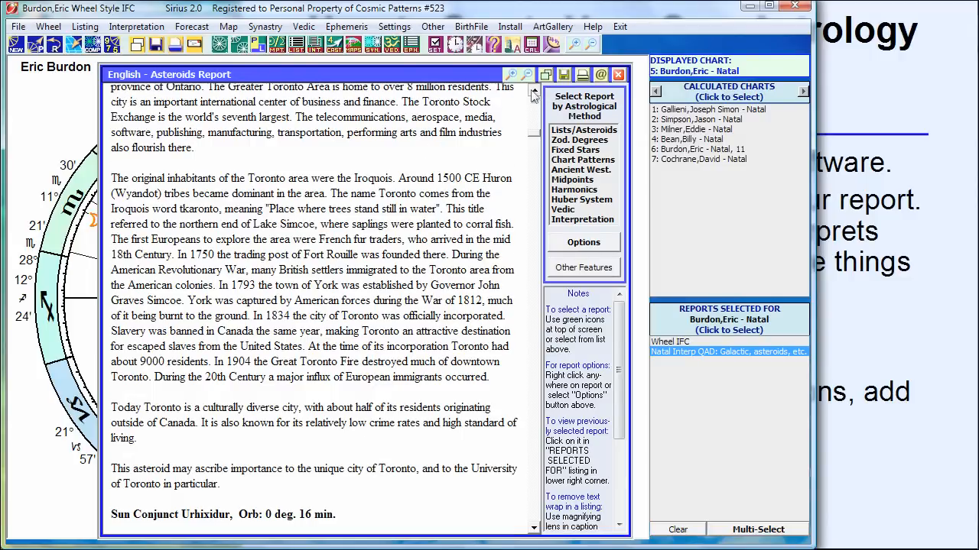
scroll(533, 91, "up", 8)
scroll(533, 91, "up", 5)
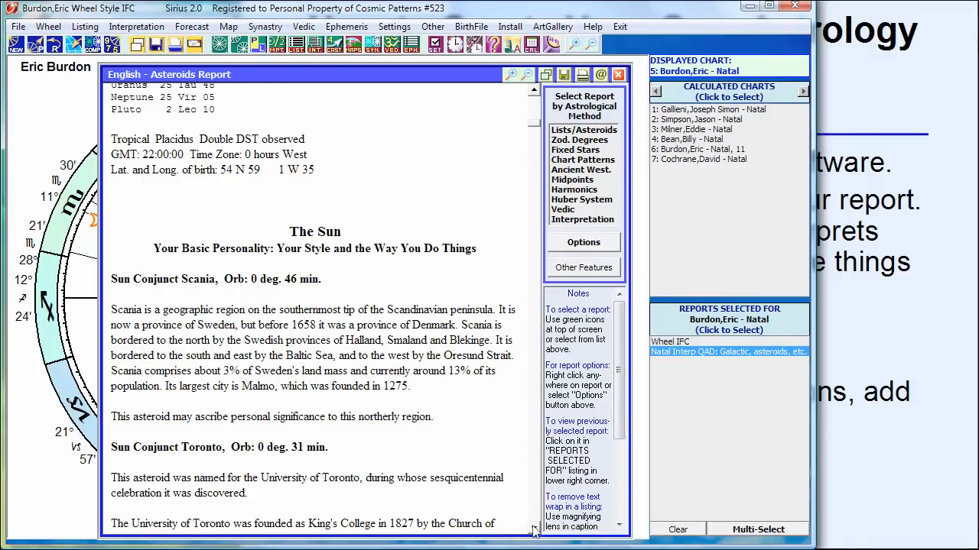
scroll(533, 528, "down", 3)
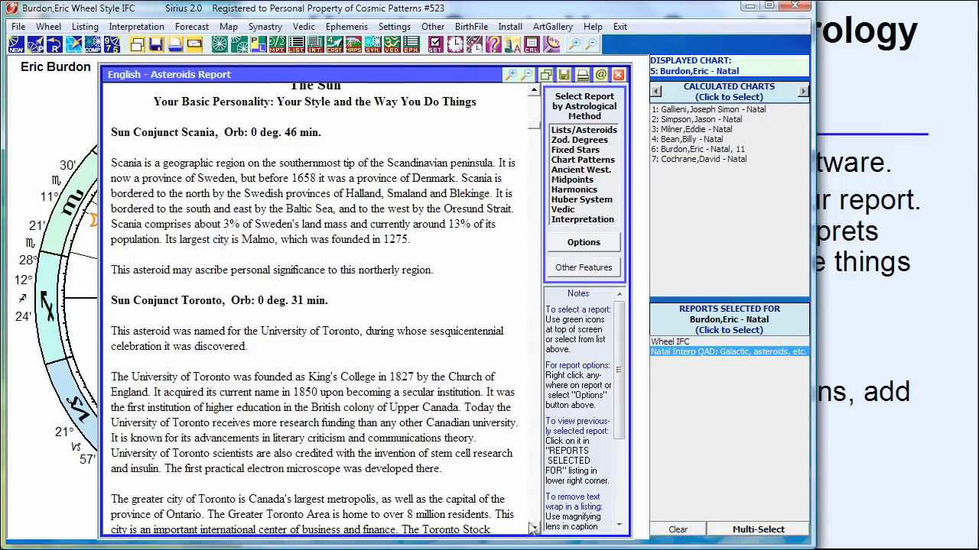
scroll(533, 527, "down", 6)
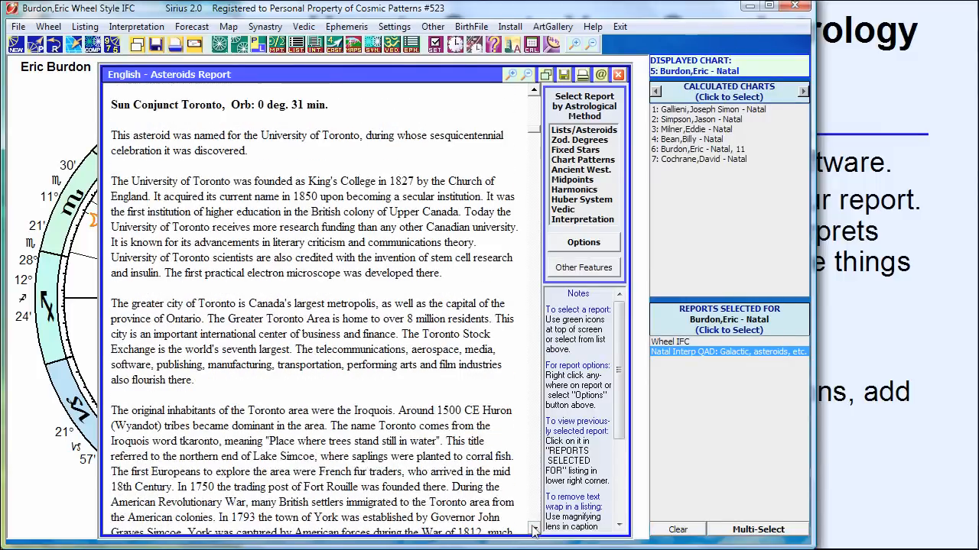
scroll(534, 528, "down", 6)
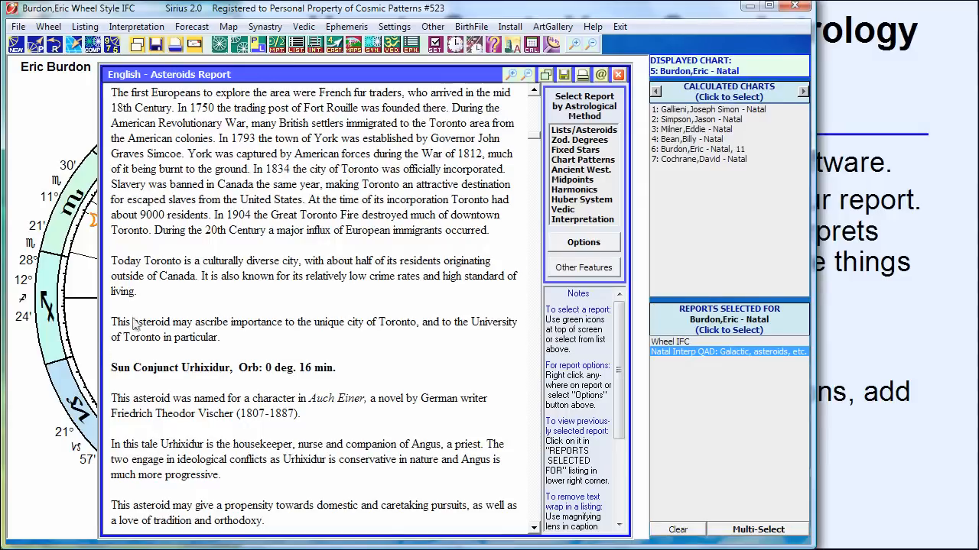
left_click(926, 265)
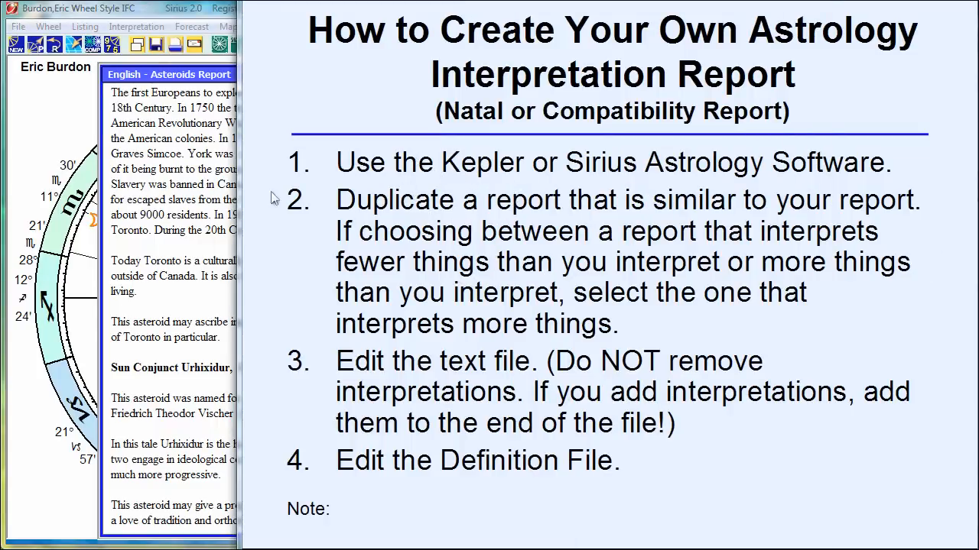
left_click(184, 161)
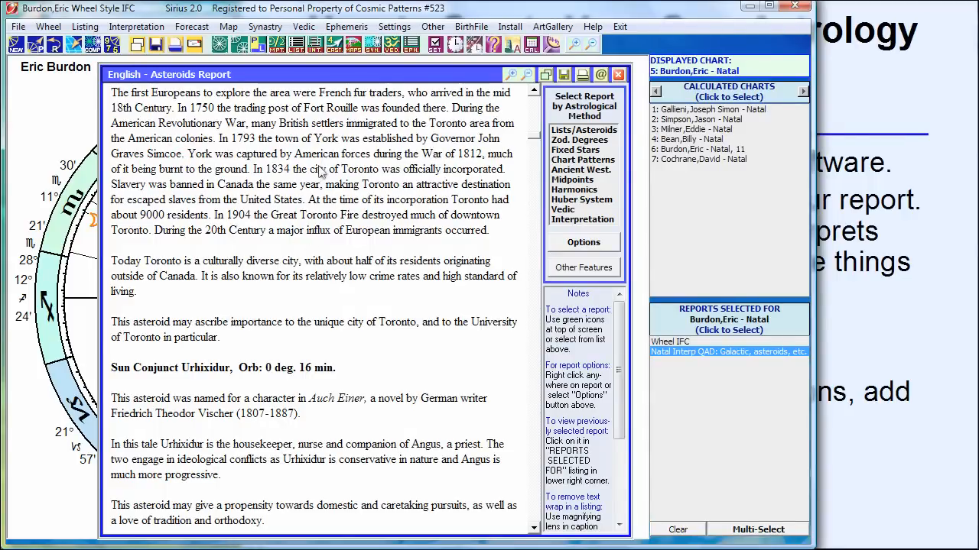
Duplicate the Asteroids Report into the unused menu item 5, My Asteroids Report, with MyAst as the text file name.
right_click(298, 184)
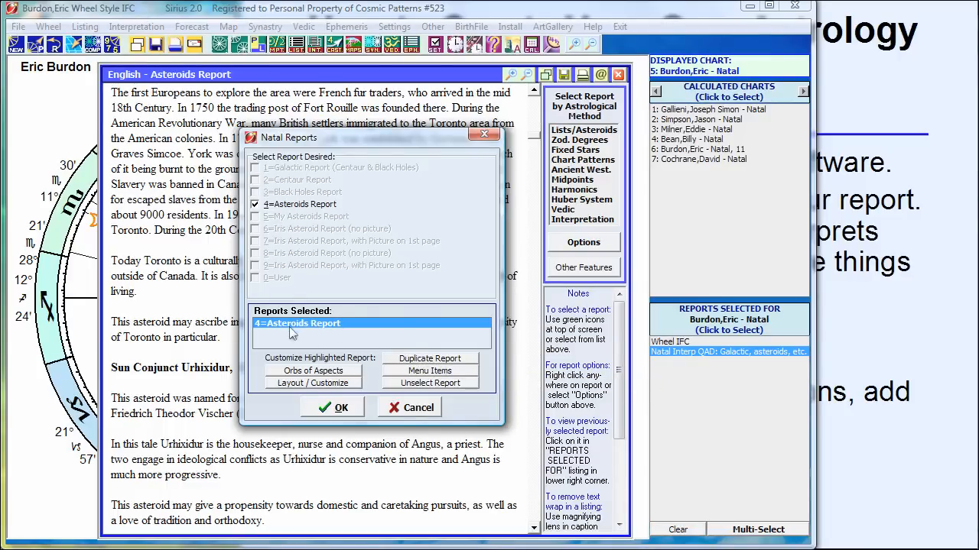
left_click(436, 360)
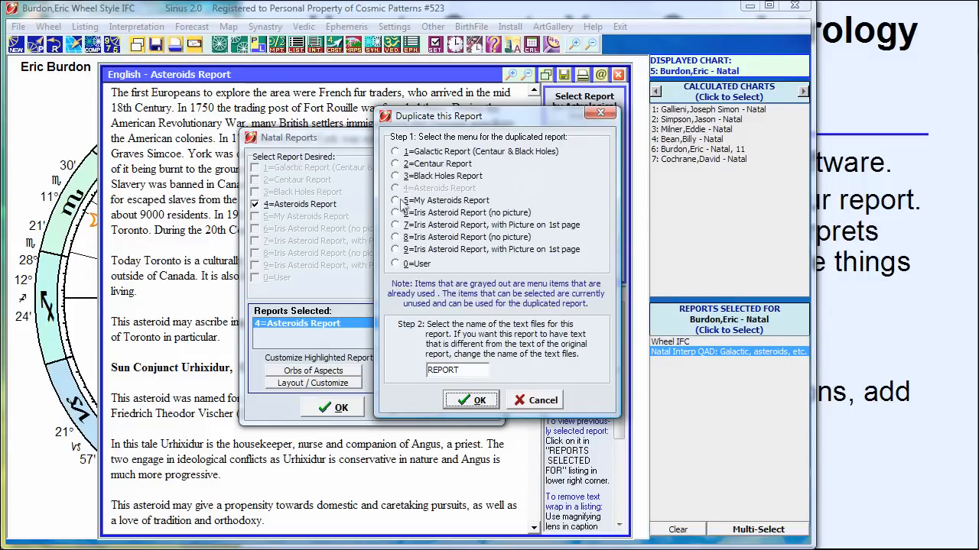
left_click(397, 202)
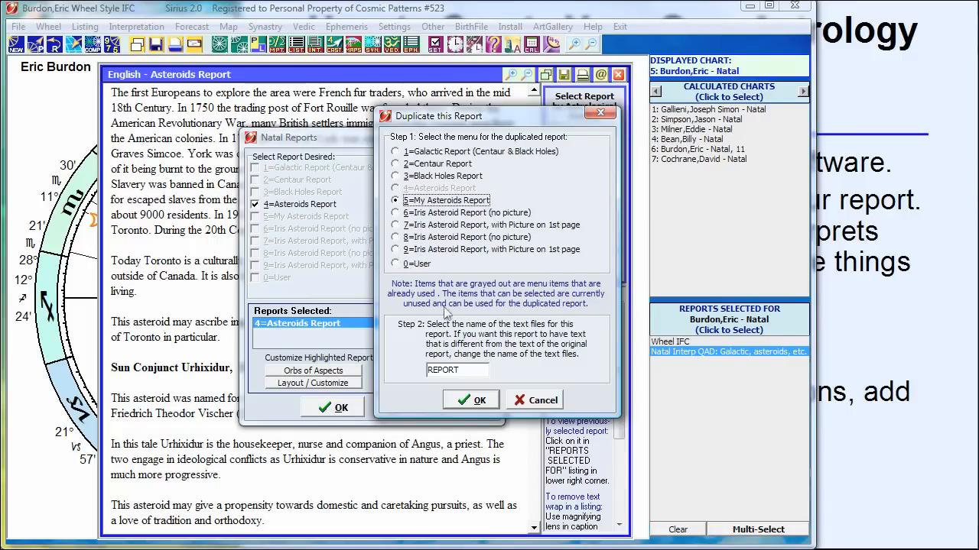
left_click_drag(462, 371, 415, 362)
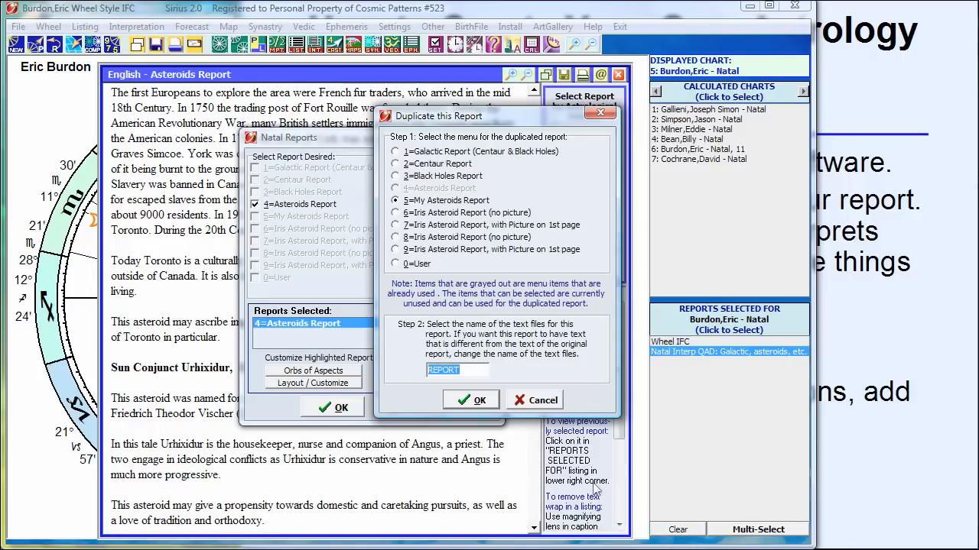
type("M")
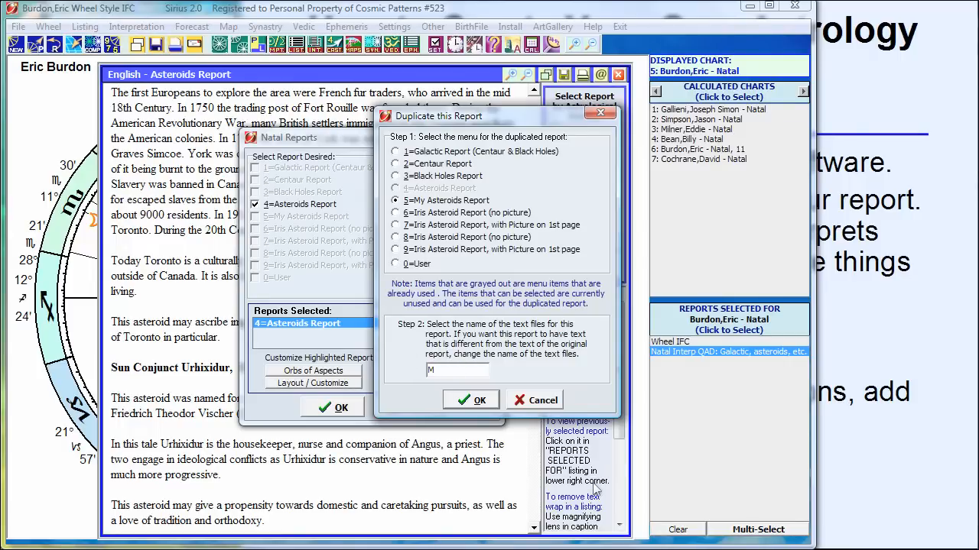
type("yAst")
left_click(471, 402)
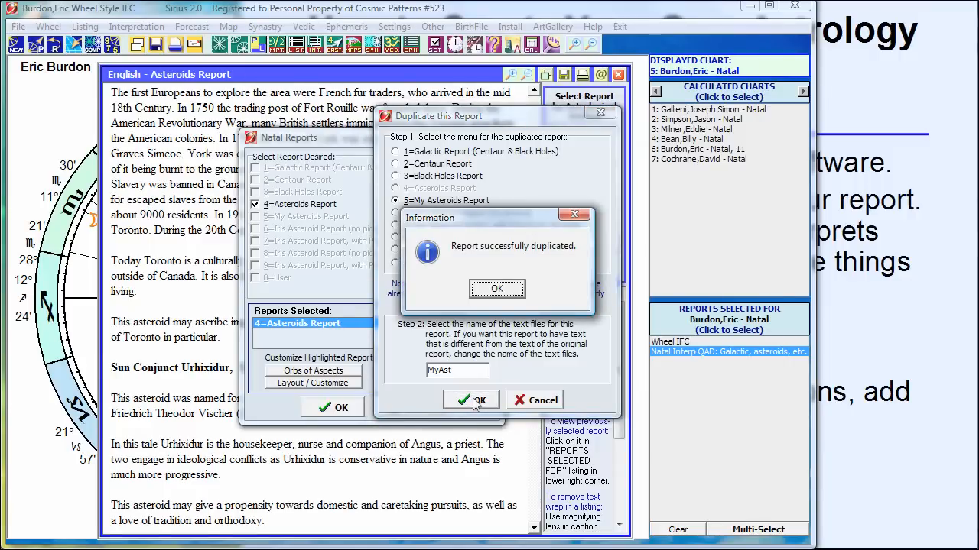
left_click(487, 291)
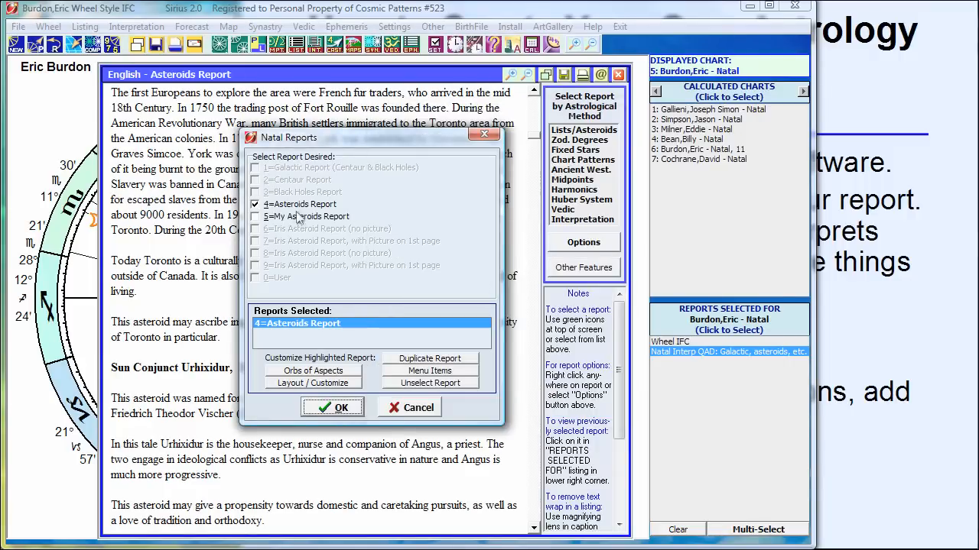
Select the duplicated report instead of the original Asteroids Report and change its menu prompt to "My New Asteroids Report".
left_click(256, 205)
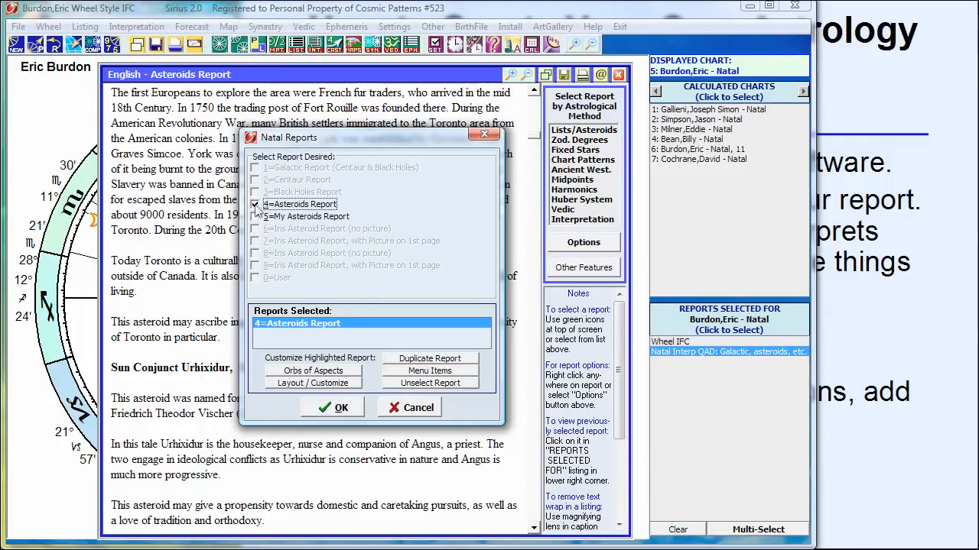
left_click(255, 218)
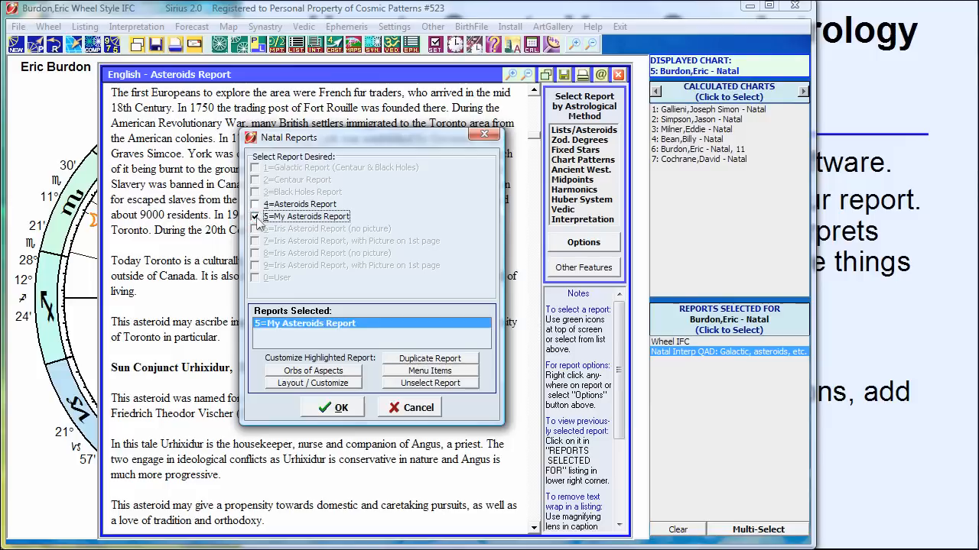
left_click(430, 371)
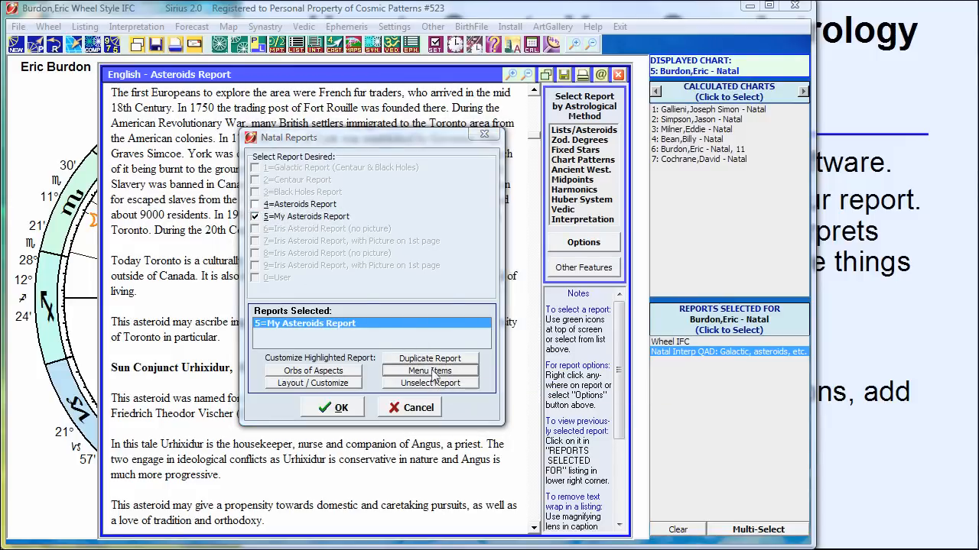
left_click(444, 258)
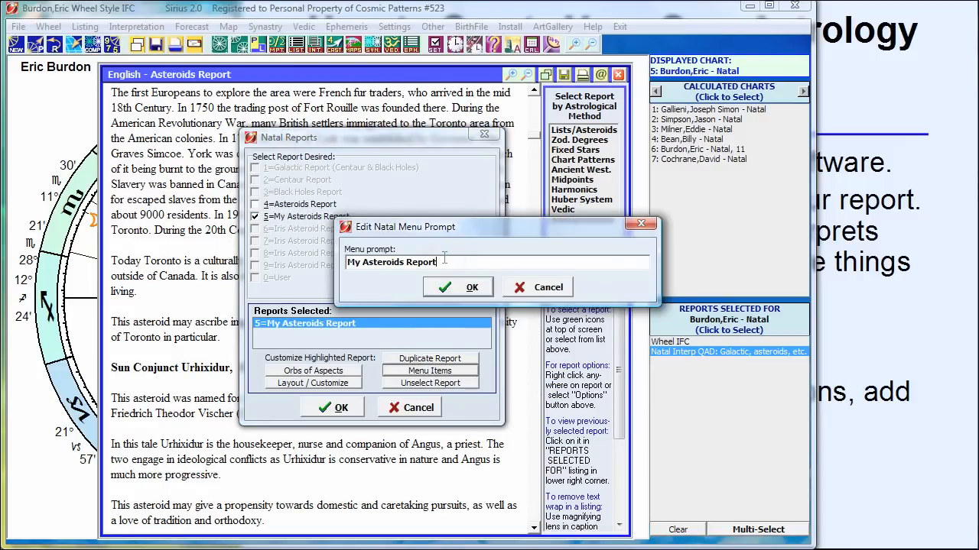
type("New")
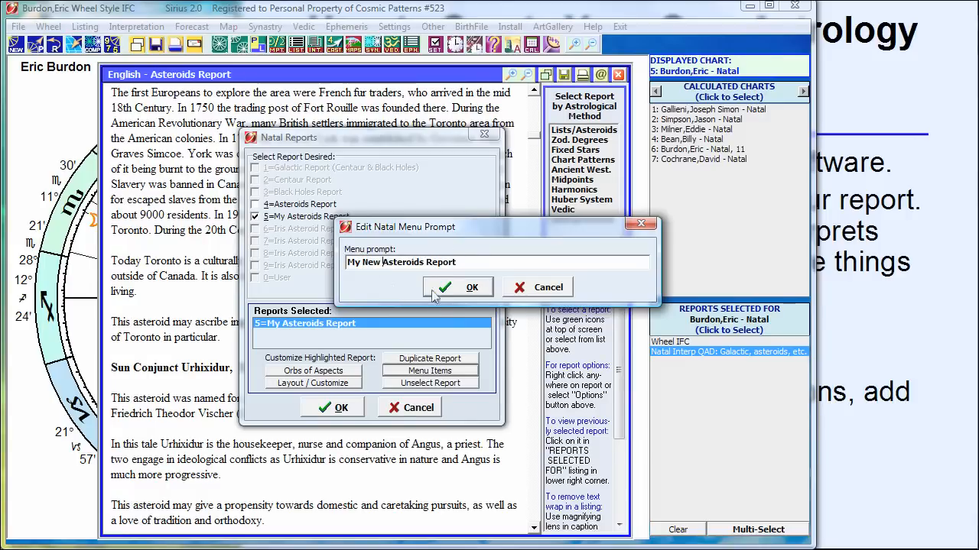
left_click(442, 289)
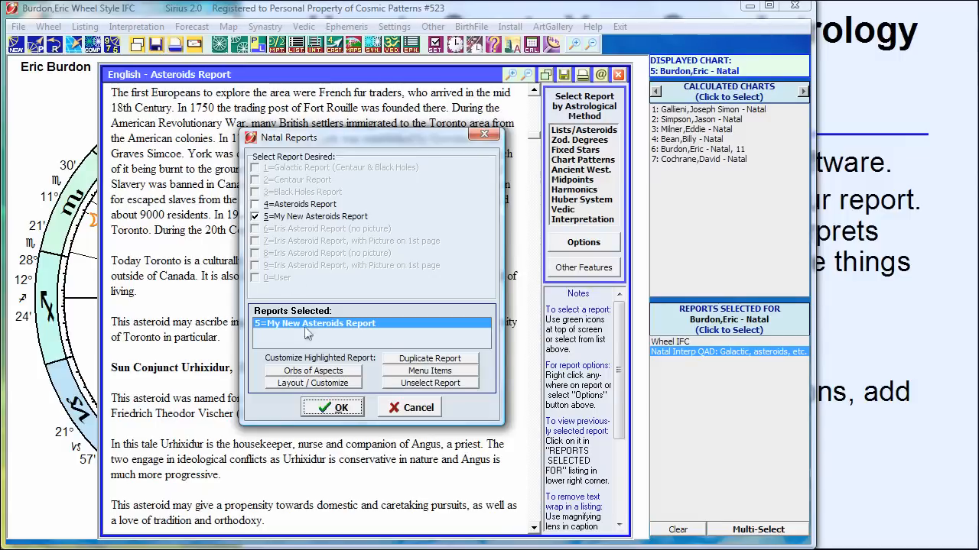
Generate My New Asteroids Report, review it down to the Sun section, and check the instruction slide for the text editing step.
left_click(336, 407)
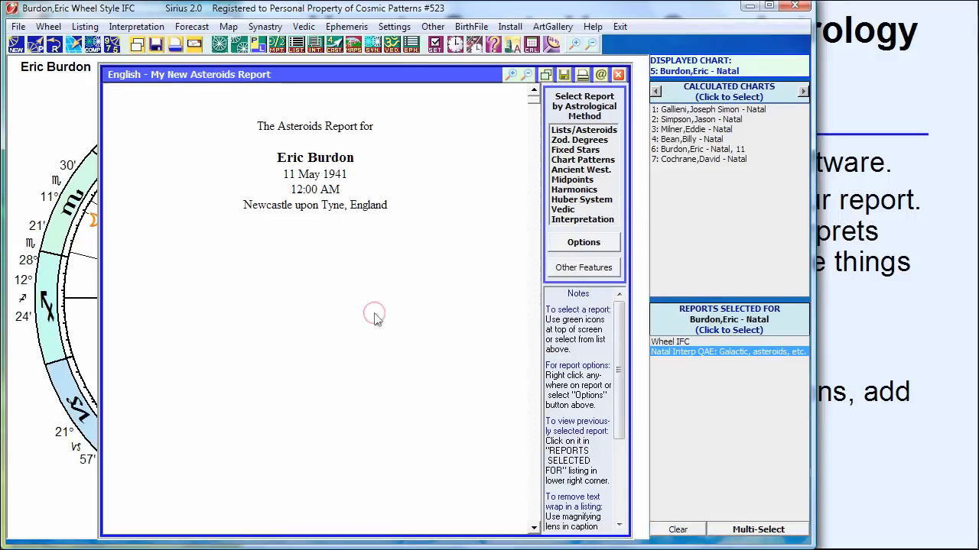
scroll(375, 320, "down", 10)
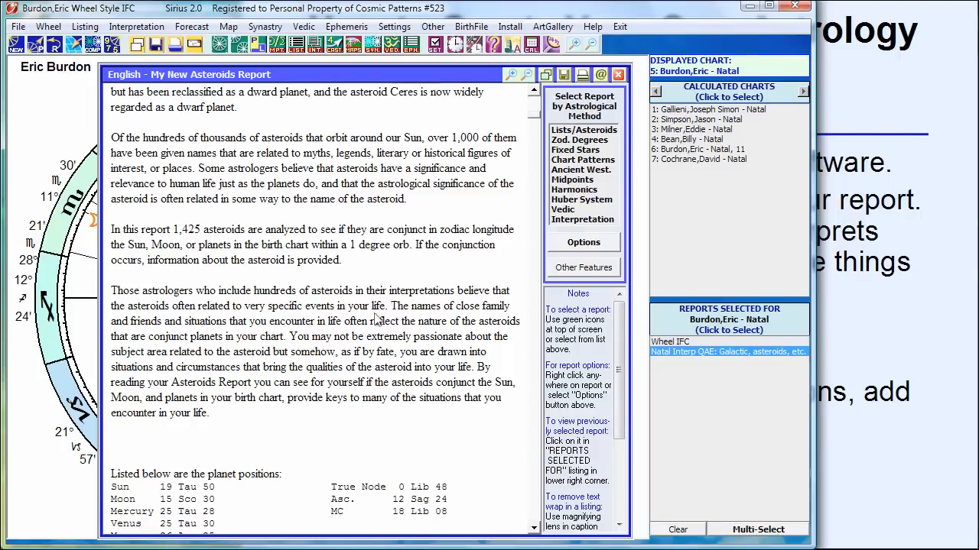
scroll(374, 320, "down", 10)
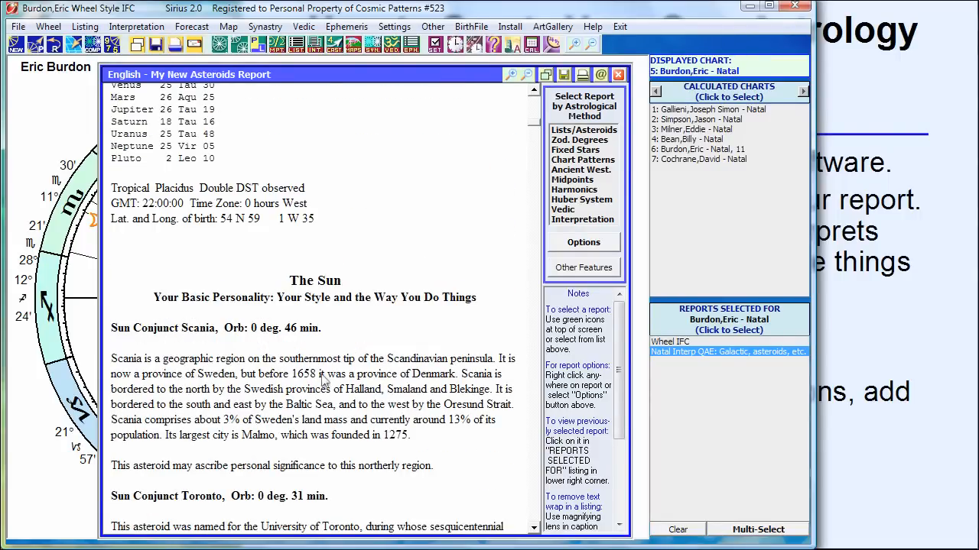
left_click(895, 244)
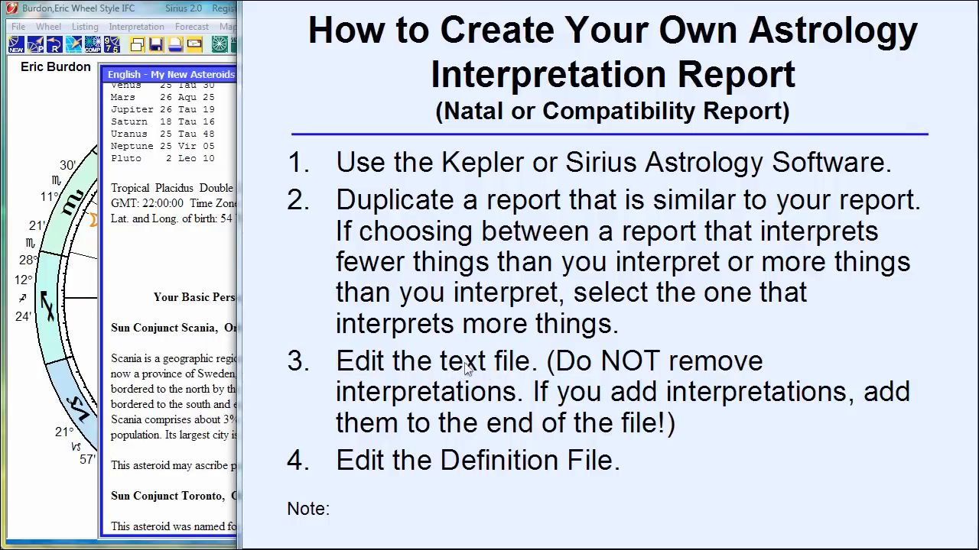
left_click(196, 13)
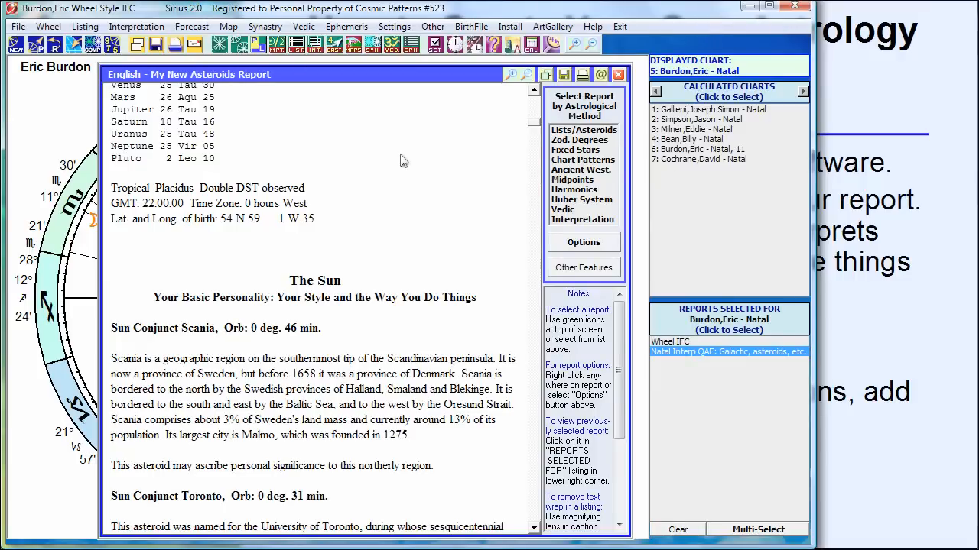
Open the settings for editing report text and start the text editor for any text file.
left_click(435, 46)
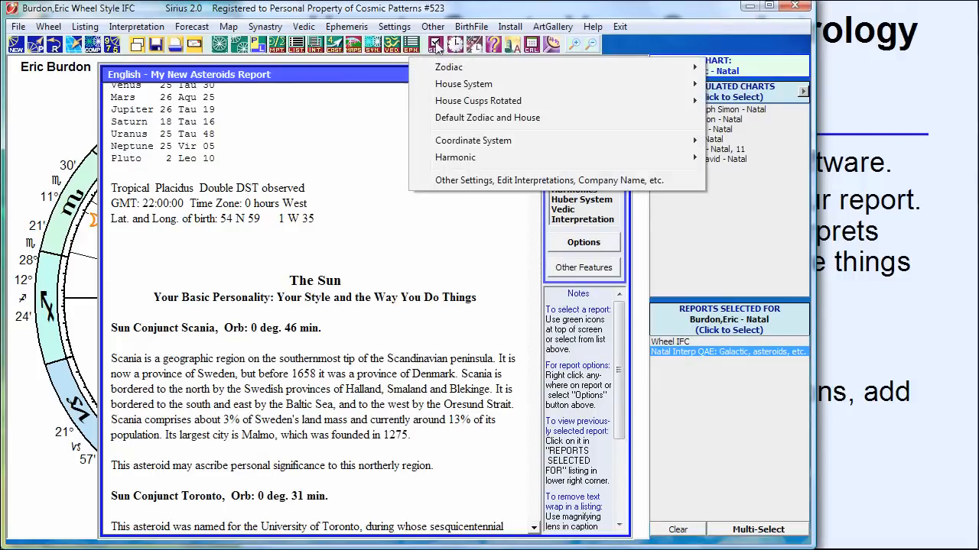
left_click(467, 184)
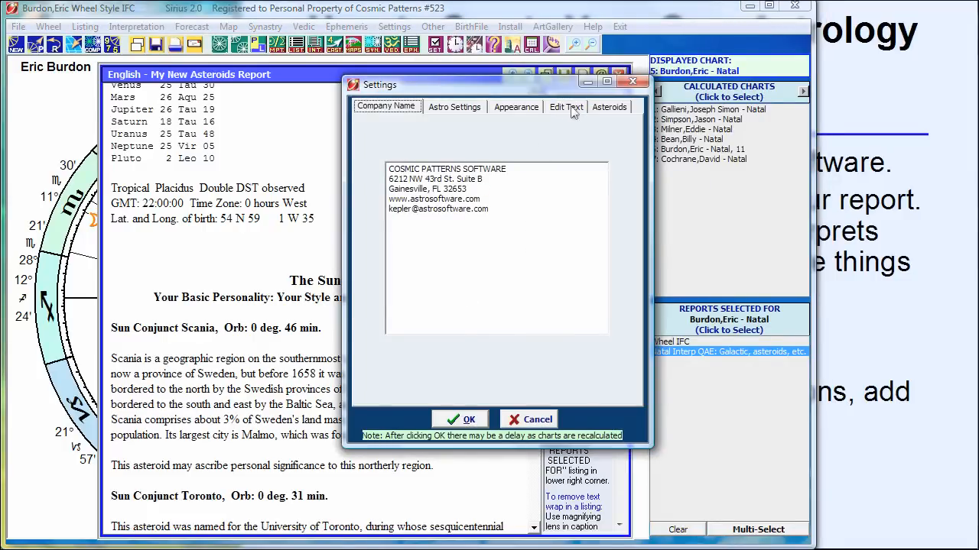
left_click(572, 110)
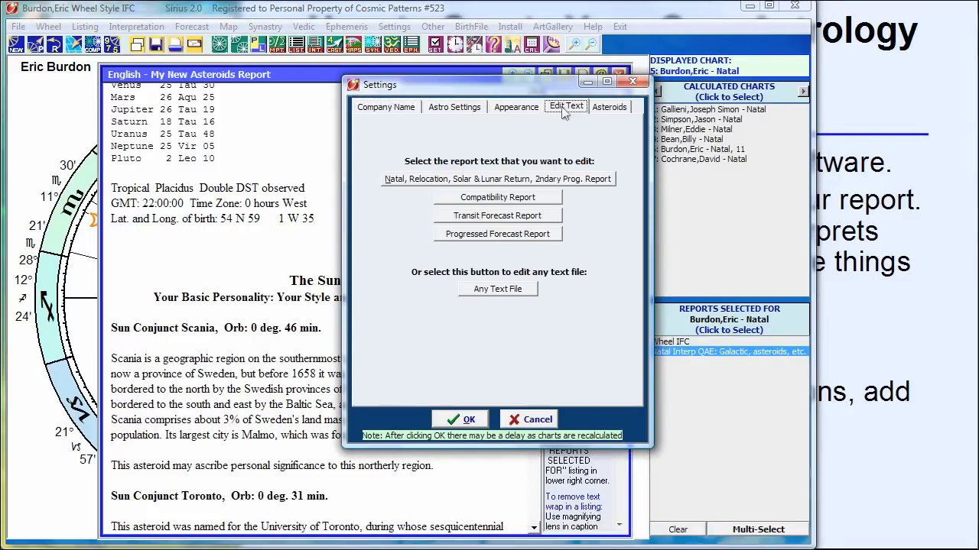
left_click(489, 292)
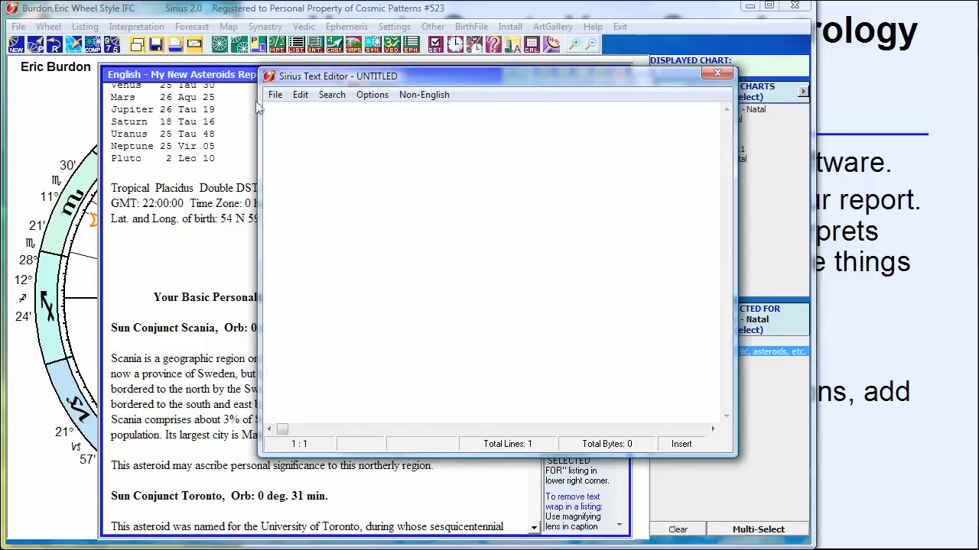
Open MYAST01.TXT from the sirius20 folder as a file containing interpretations for an interpretation report.
left_click(276, 96)
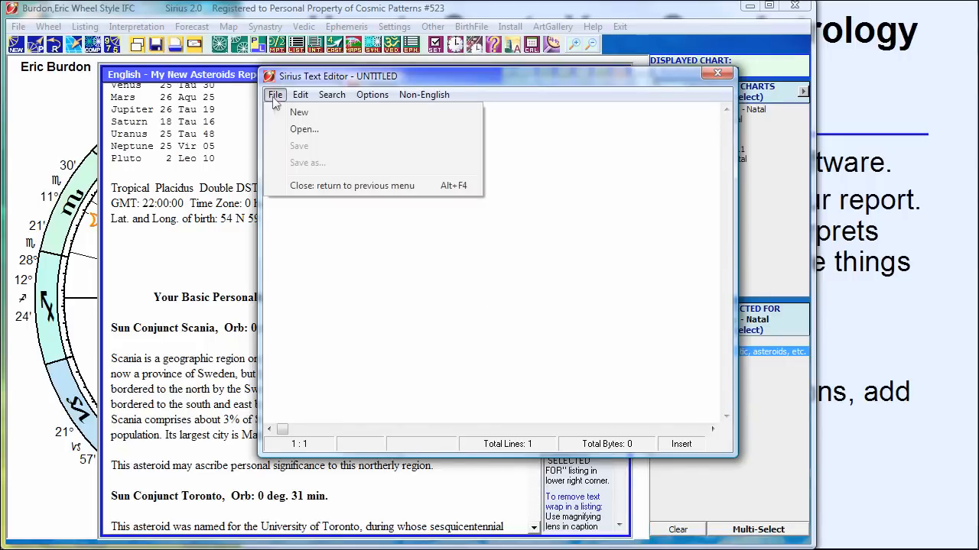
left_click(301, 130)
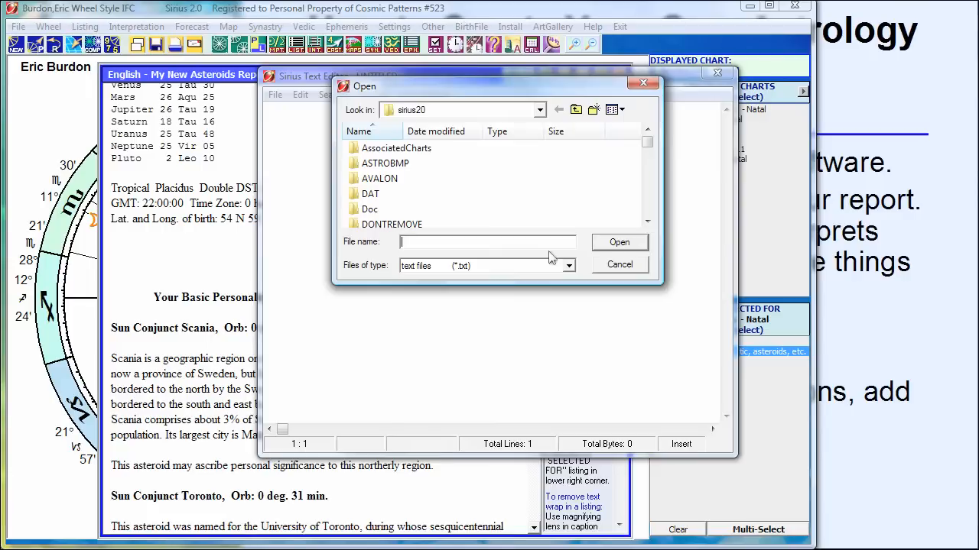
type("myast")
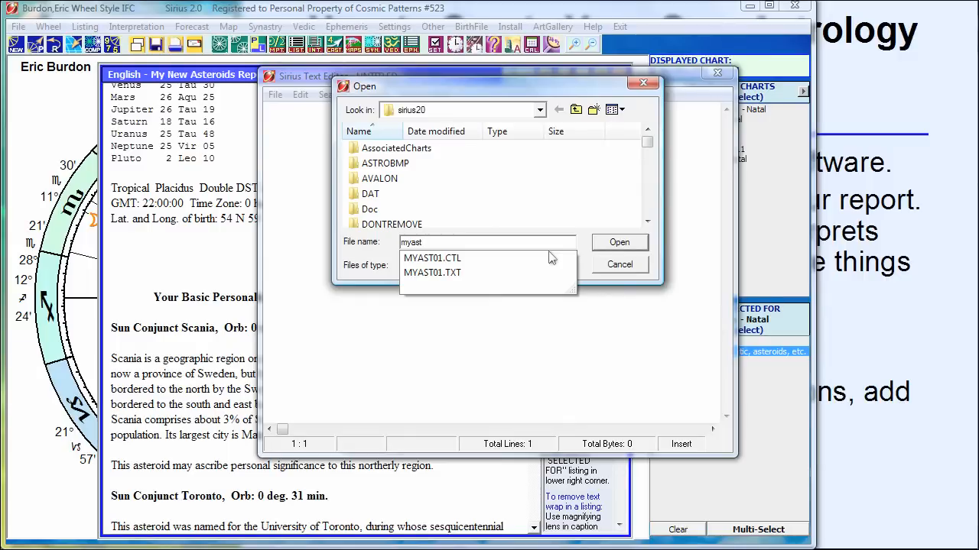
left_click(440, 279)
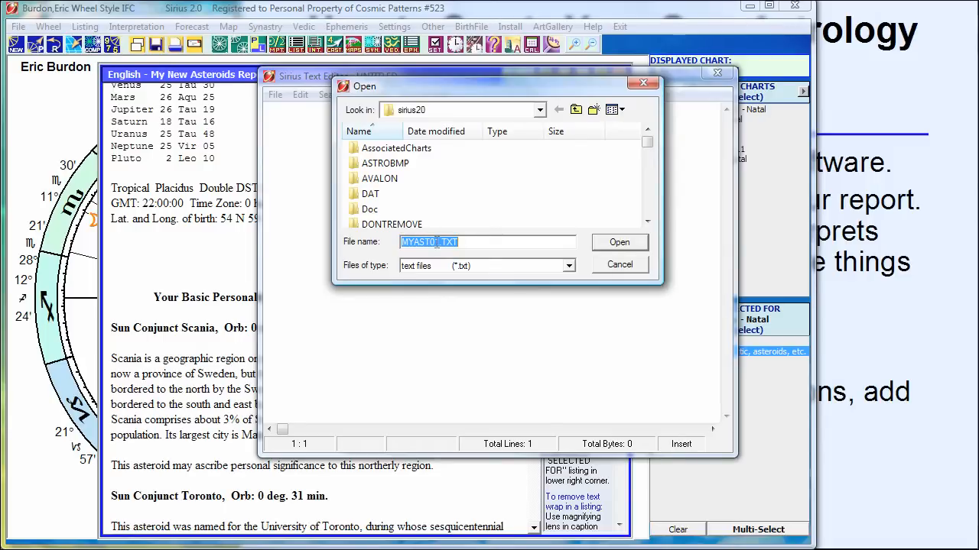
left_click(612, 245)
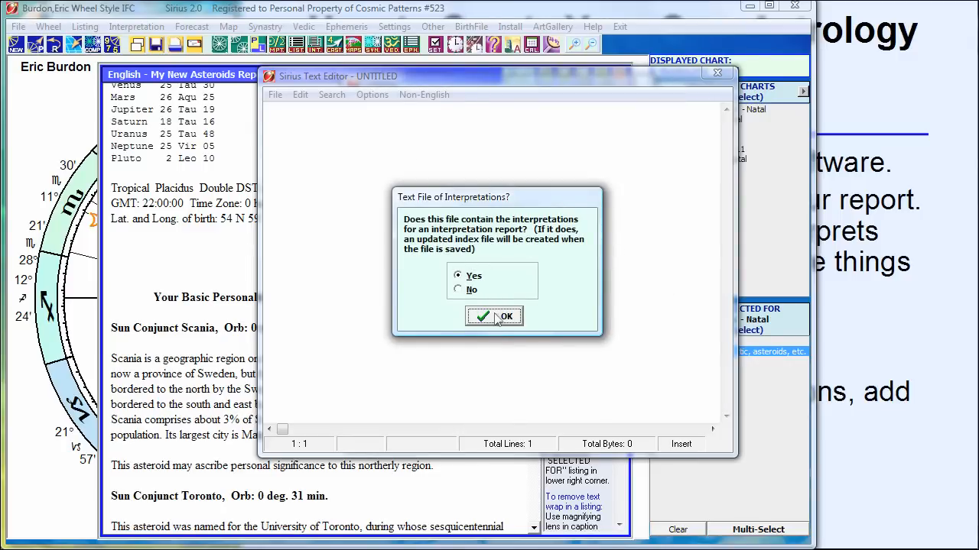
left_click(495, 316)
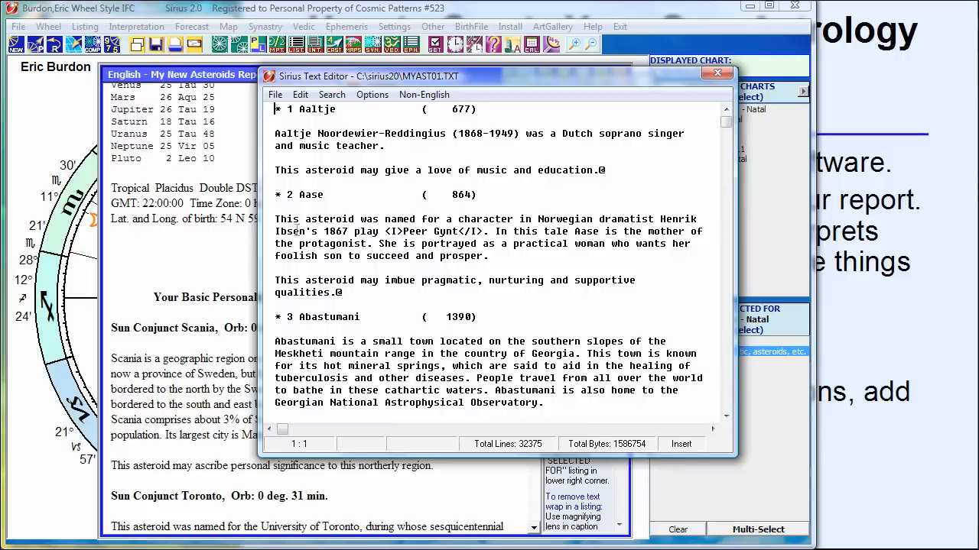
Search the text forward for "toronto" and examine the numbers in the Montreal entry's heading.
left_click(331, 95)
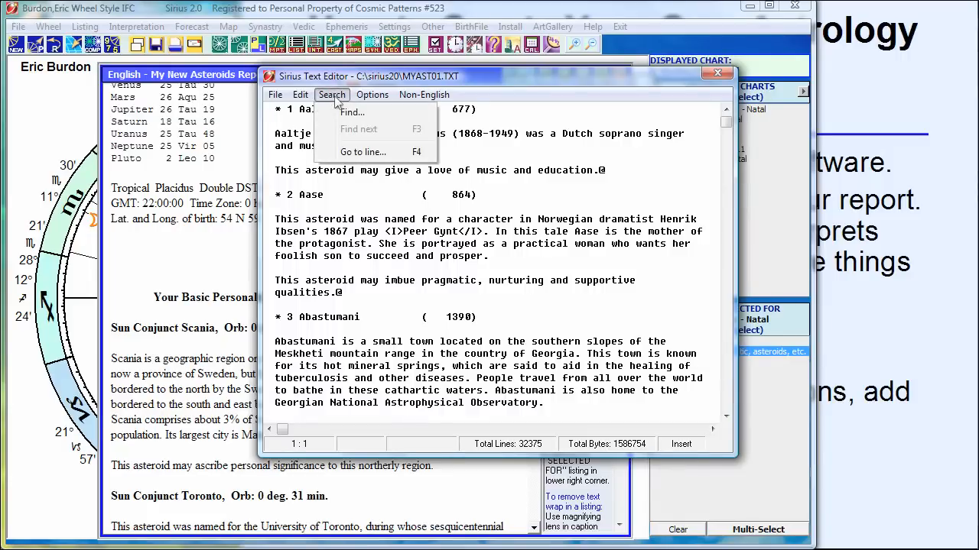
left_click(351, 113)
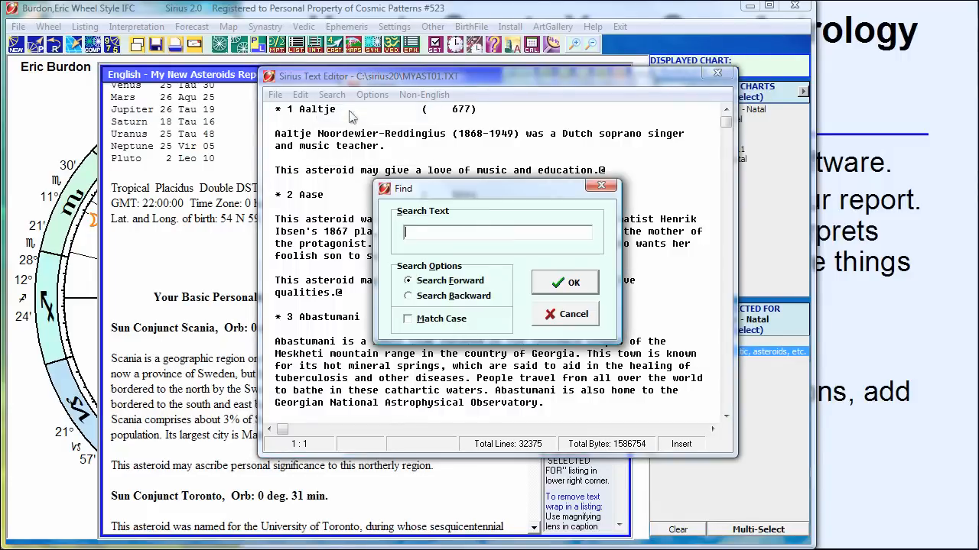
type("toronto")
key("Return")
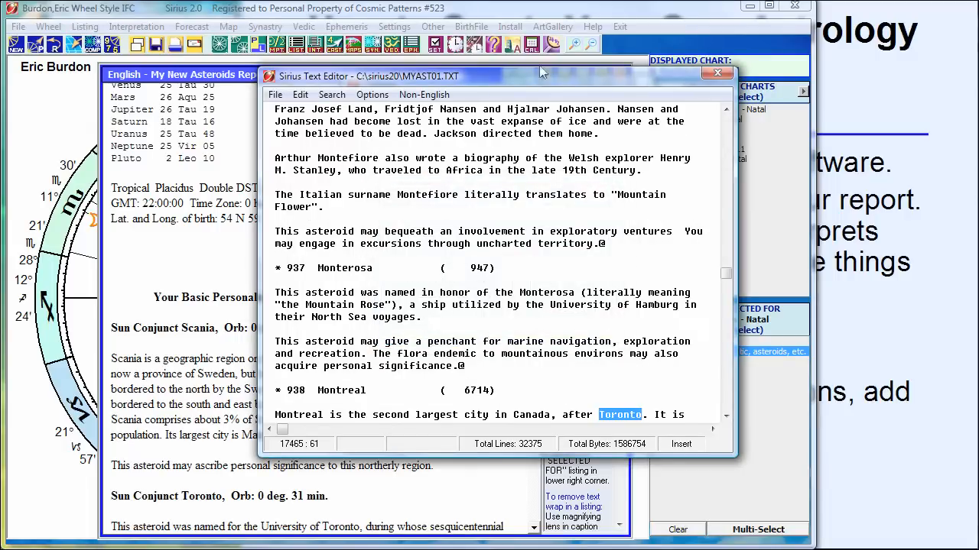
left_click(726, 417)
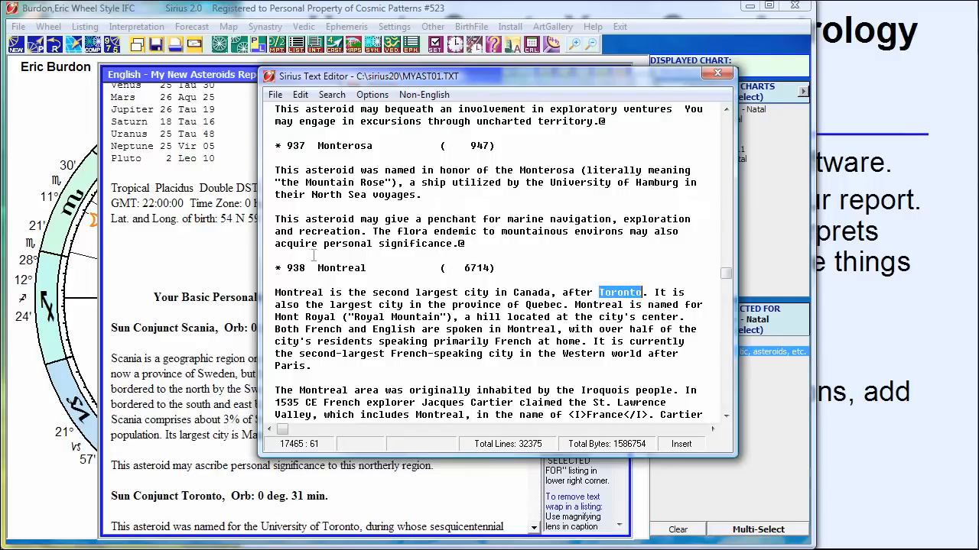
left_click_drag(491, 268, 464, 277)
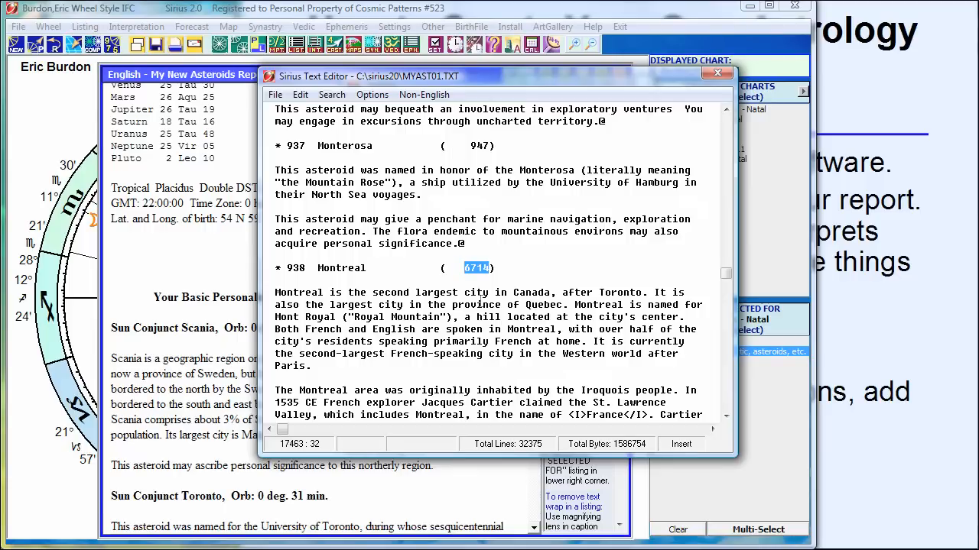
left_click(296, 264)
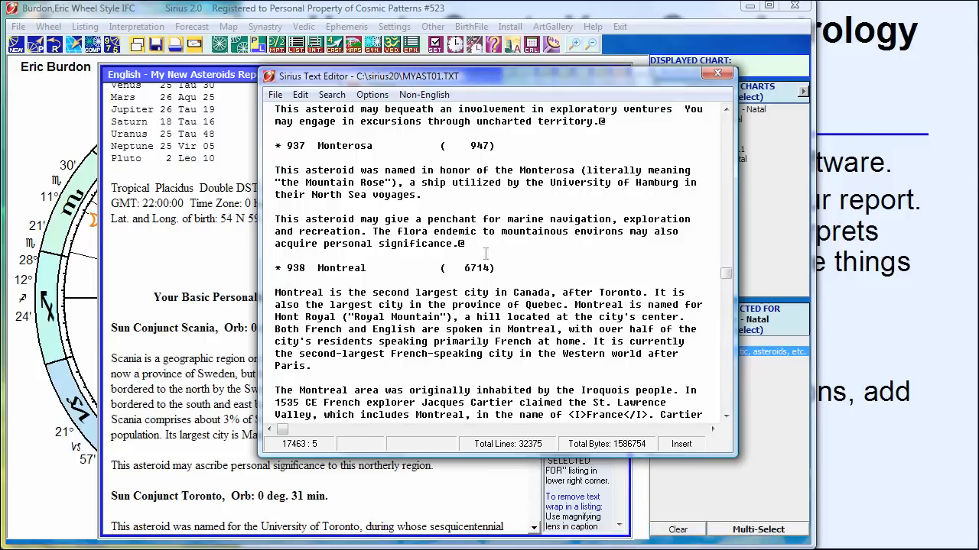
Append the comment "hallelujah, praise the lord" after the asteroid number in the Montreal entry's heading.
left_click(506, 266)
type("hallel")
type("ujah")
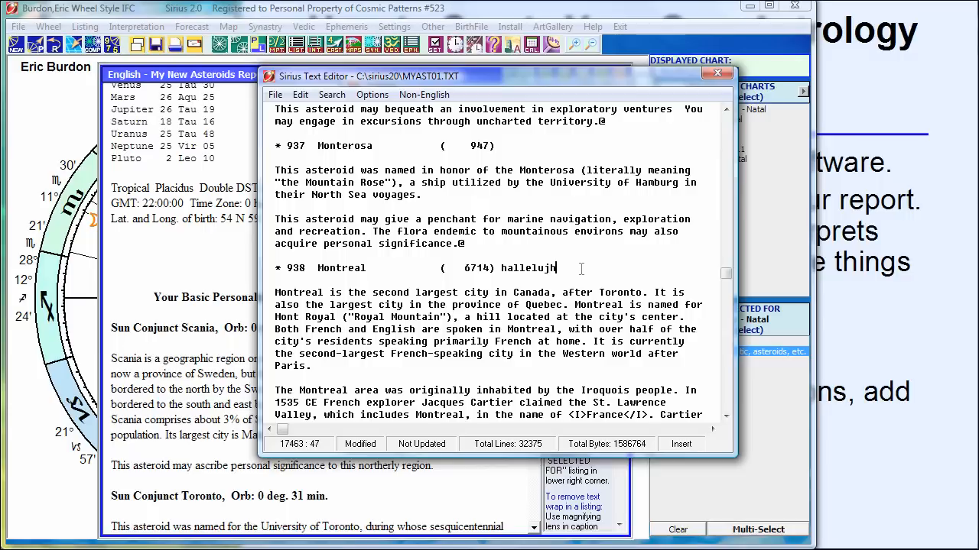
type(", praise the lord")
key("Home")
key("Down")
Find the next occurrence of Toronto and check the interpretation and asteroid numbers in its own entry heading.
left_click(623, 293)
left_click(551, 315)
key("F3")
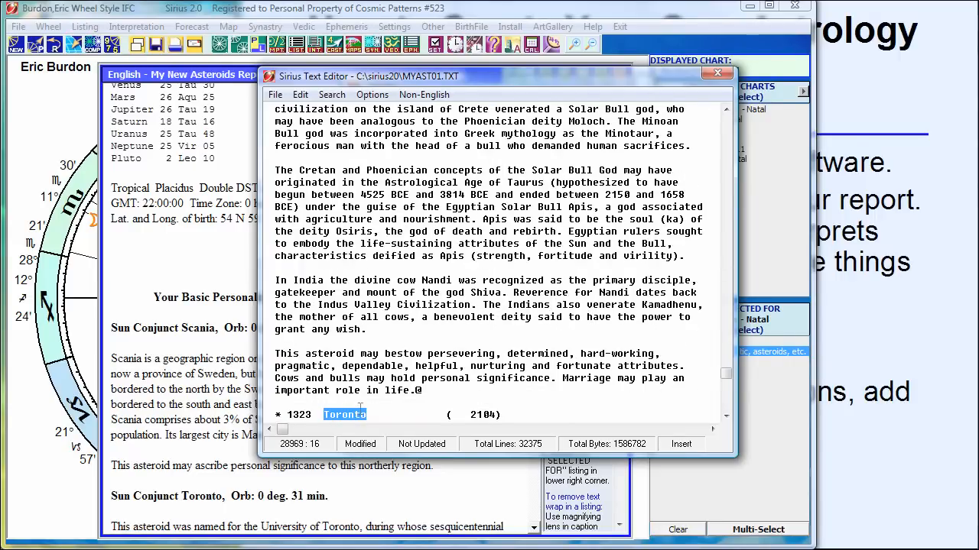
key("Down")
key("Down")
key("Down")
key("Up")
key("Up")
key("Up")
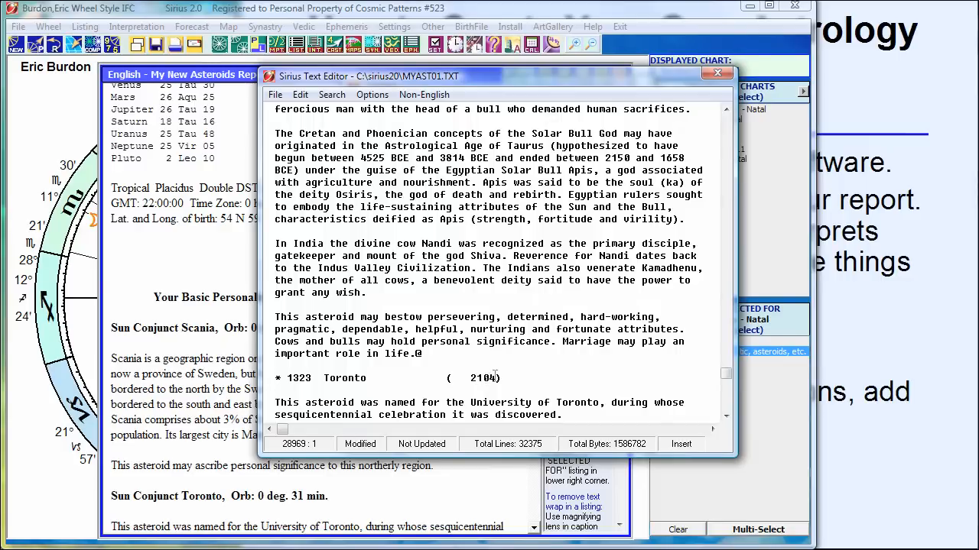
Switch to a blank Notepad2 document and arrange its narrowed window beside the Toronto entry.
key("super")
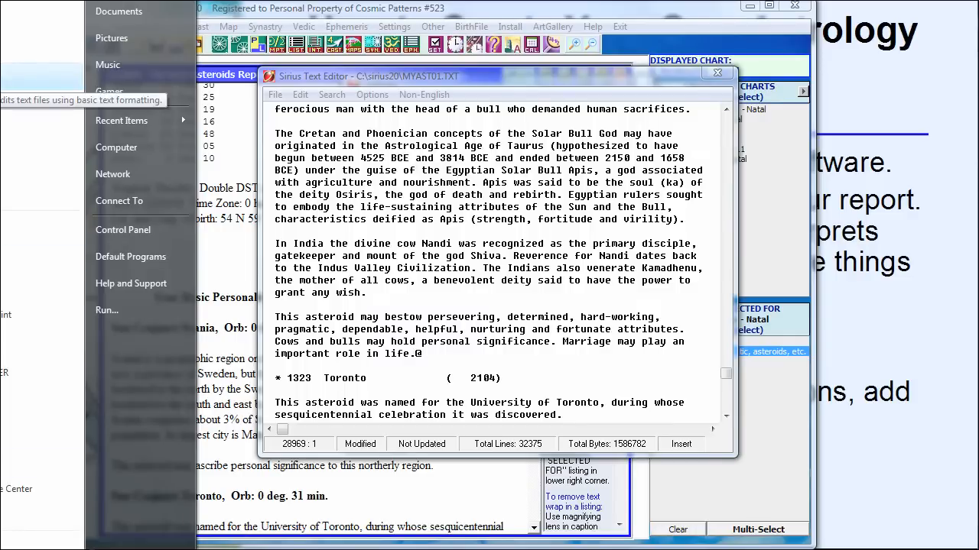
key("Return")
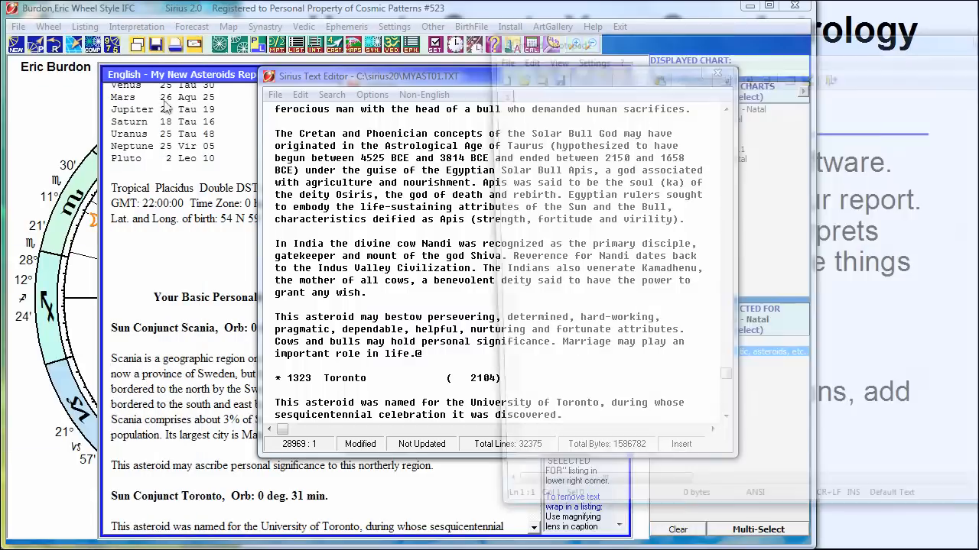
left_click_drag(596, 43, 352, 36)
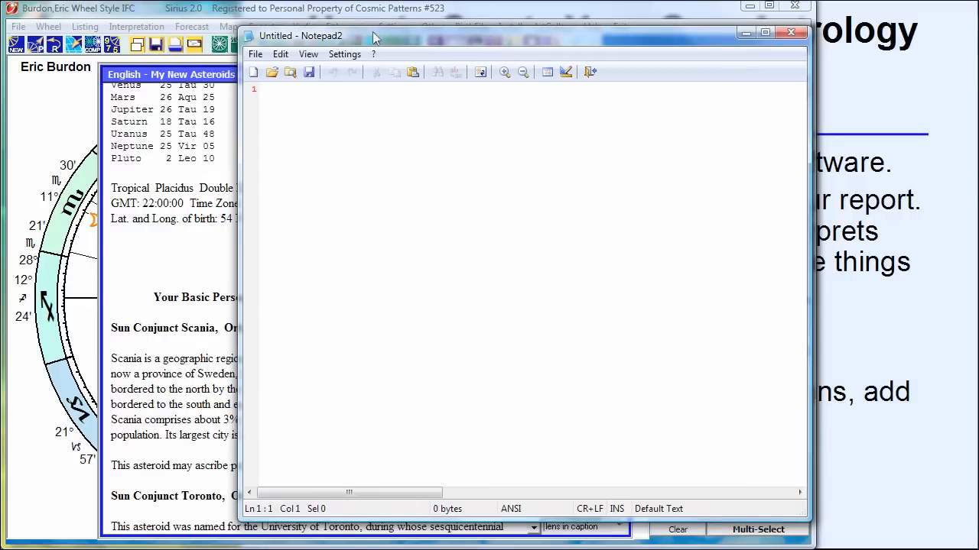
left_click_drag(238, 151, 483, 151)
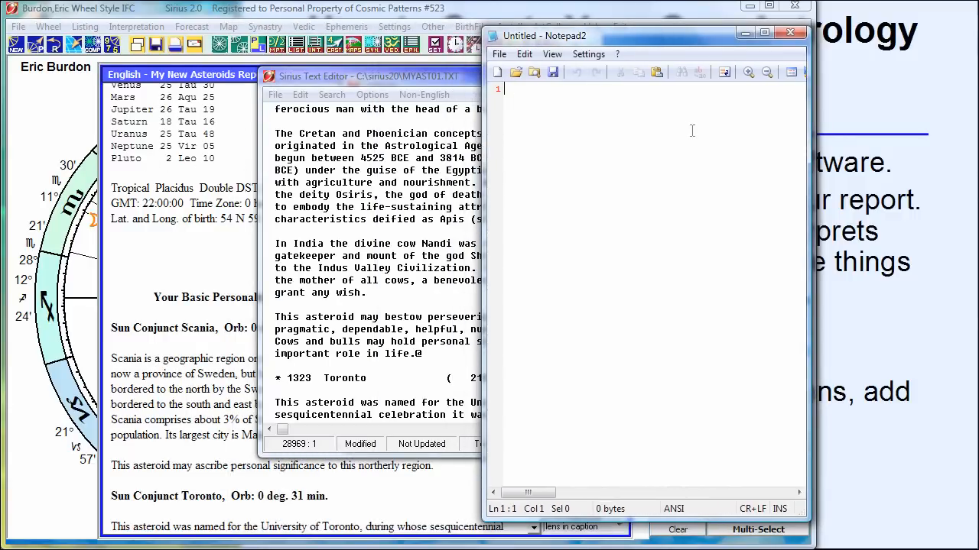
Write the note "Asteroid Toronto is interpretation # 1323 and asteroid number is" in the blank document.
type("Toronto is interpr")
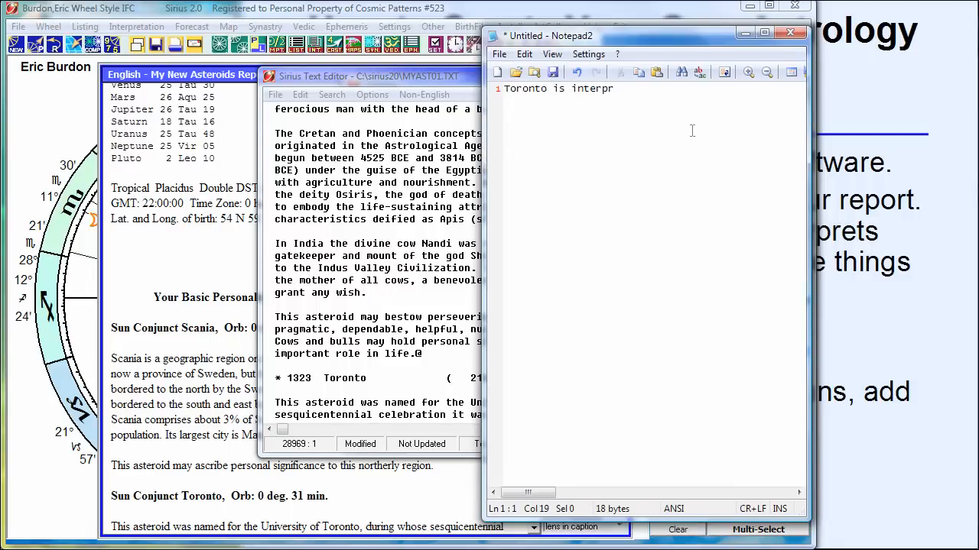
type("etation #")
key("Home")
type("Asteroid")
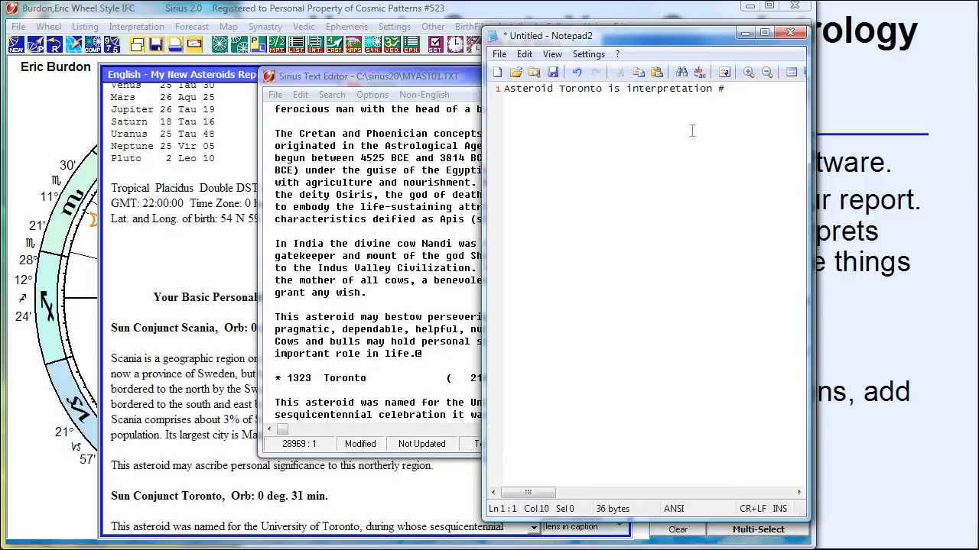
key("End")
type("1323 and astero")
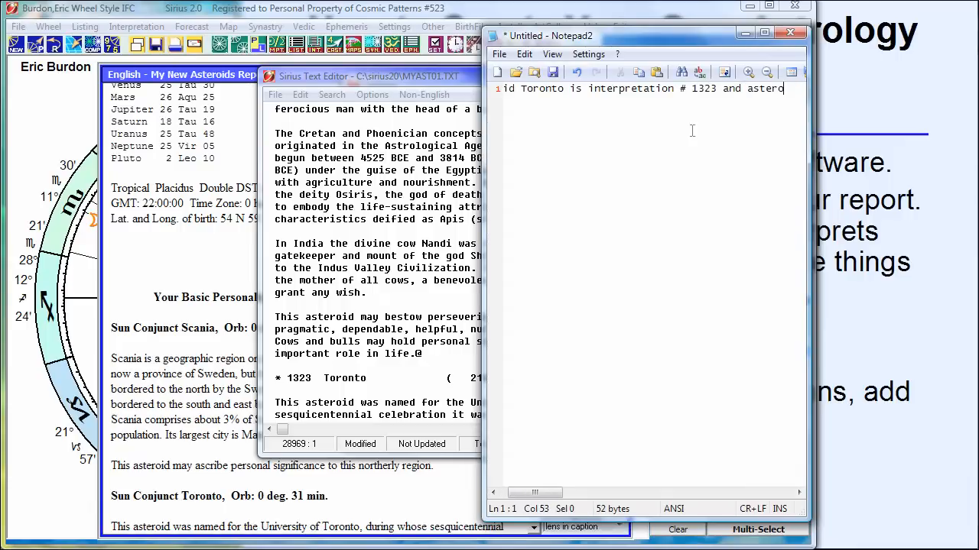
type("id number is")
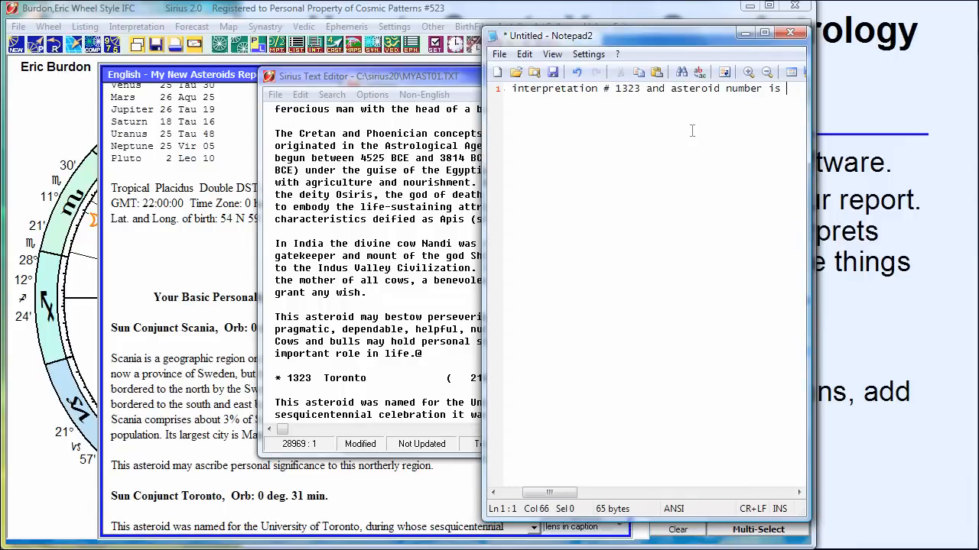
Turn on word wrap for the note, recheck the Toronto heading and complete the note with asteroid number 2104.
left_click(556, 59)
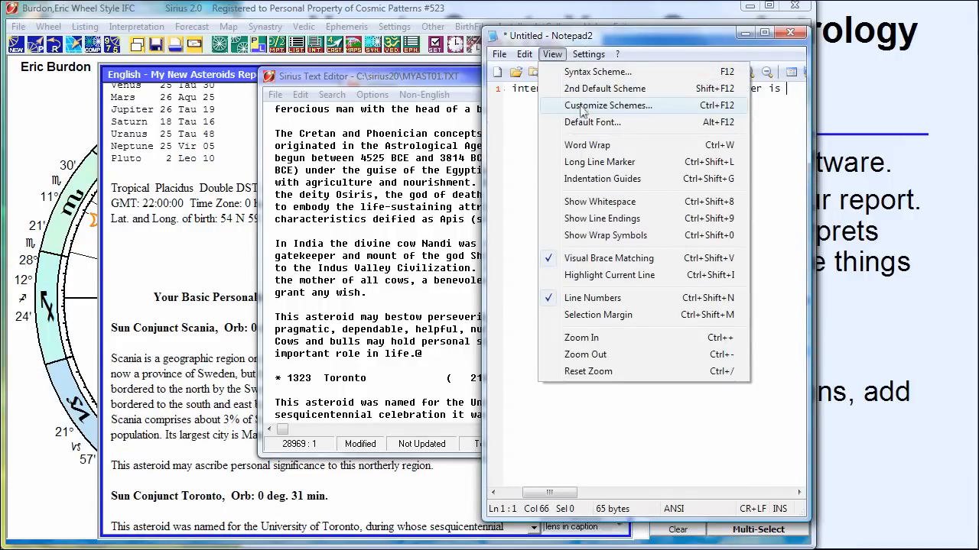
left_click(587, 146)
left_click(415, 386)
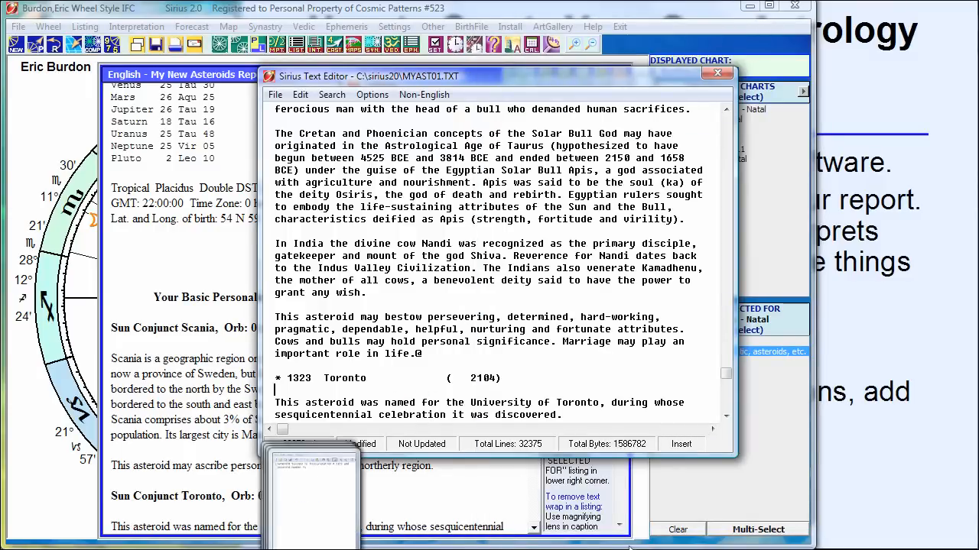
left_click(337, 549)
left_click(350, 474)
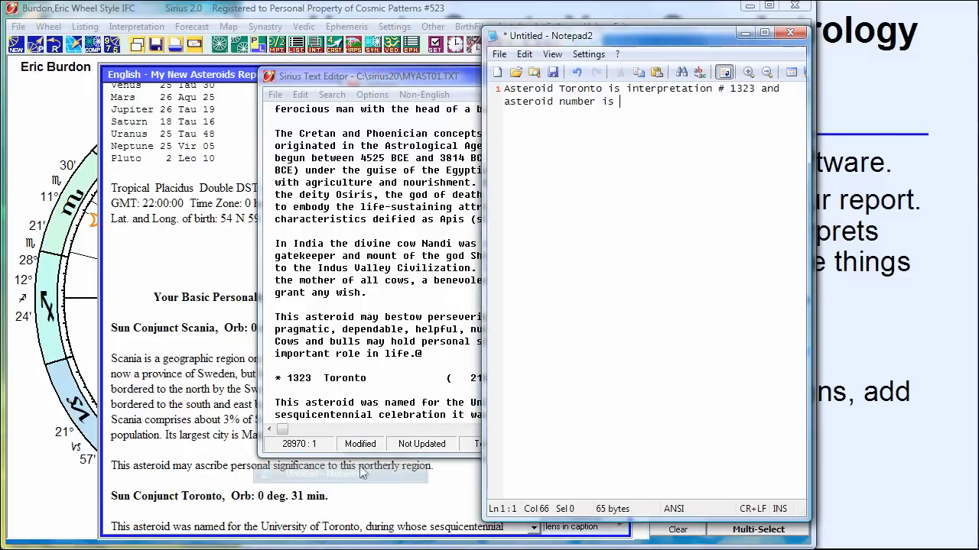
type("2104")
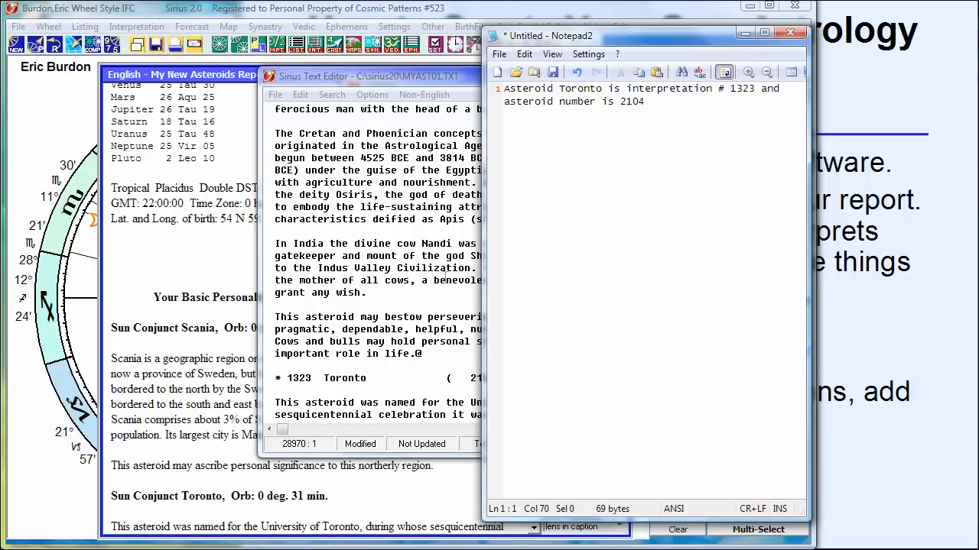
Return to MYAST01.TXT in the Sirius text editor and examine the final entries and the end marker of the file.
left_click(398, 251)
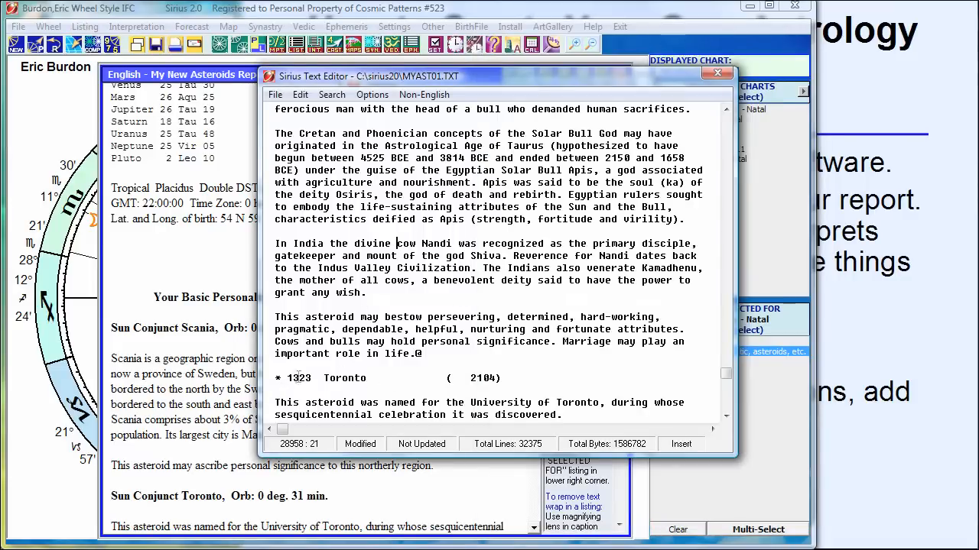
left_click(413, 365)
key("ctrl+End")
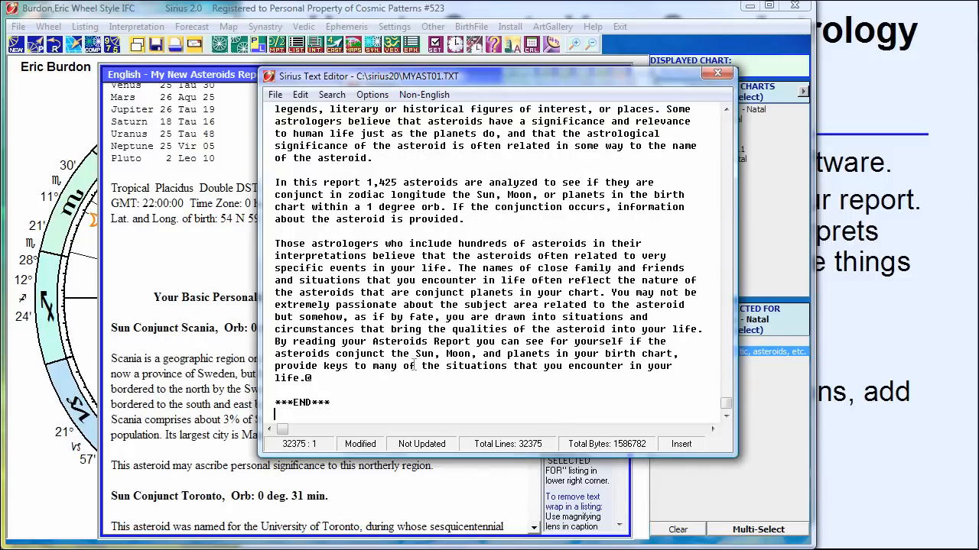
key("Page_Up")
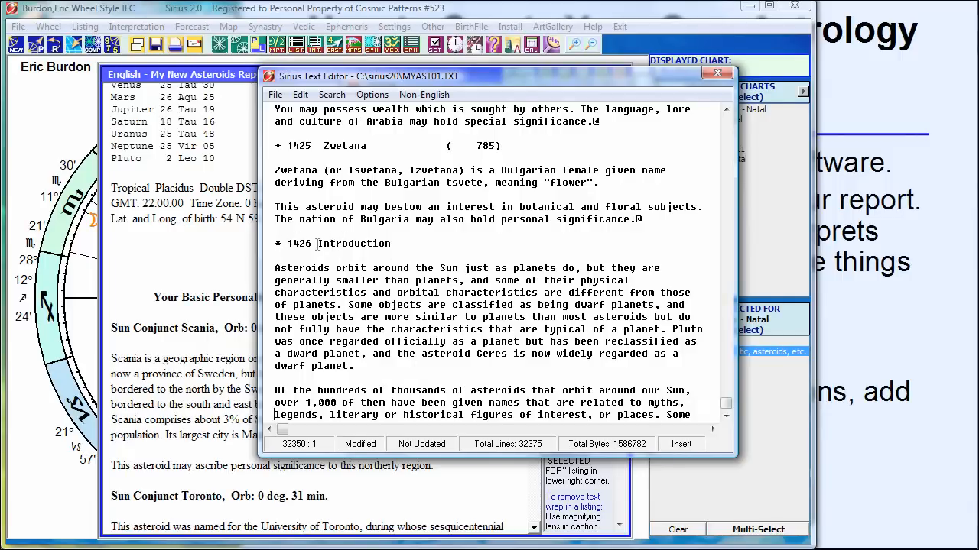
left_click(360, 245)
key("ctrl+End")
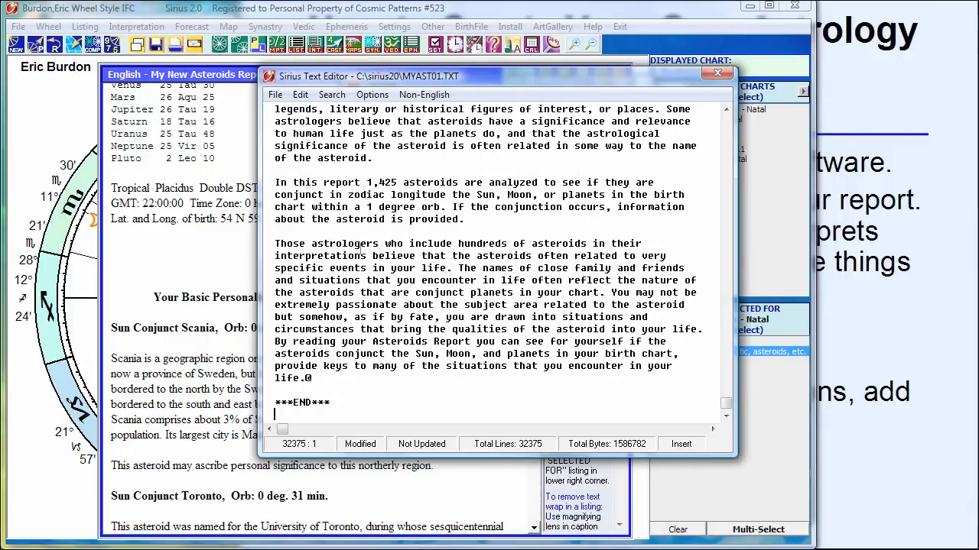
Add the entry "* 1427 This is an additional introduction.@" before the end marker of MYAST01.TXT.
key("Return")
type("* 1427 This is an ")
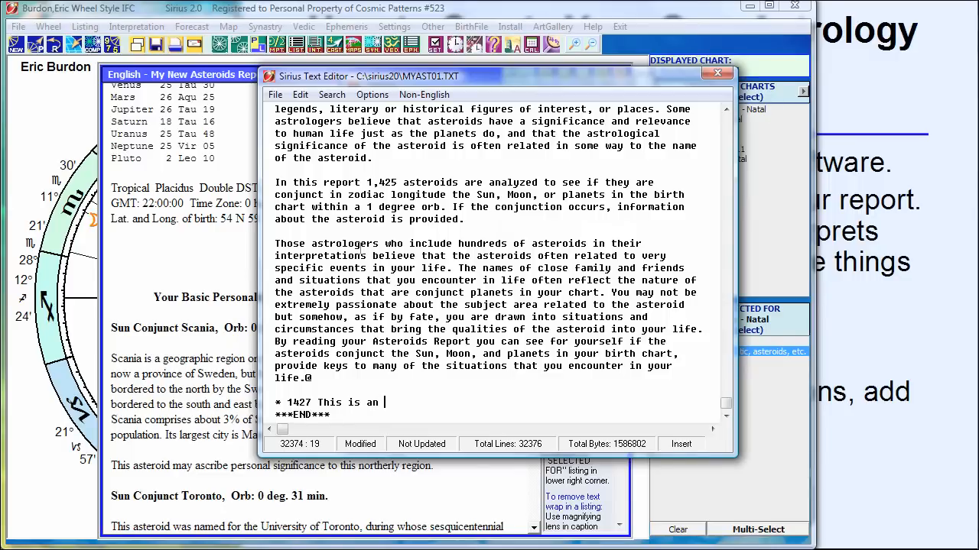
type("additional introduction ")
type("@")
key("Return")
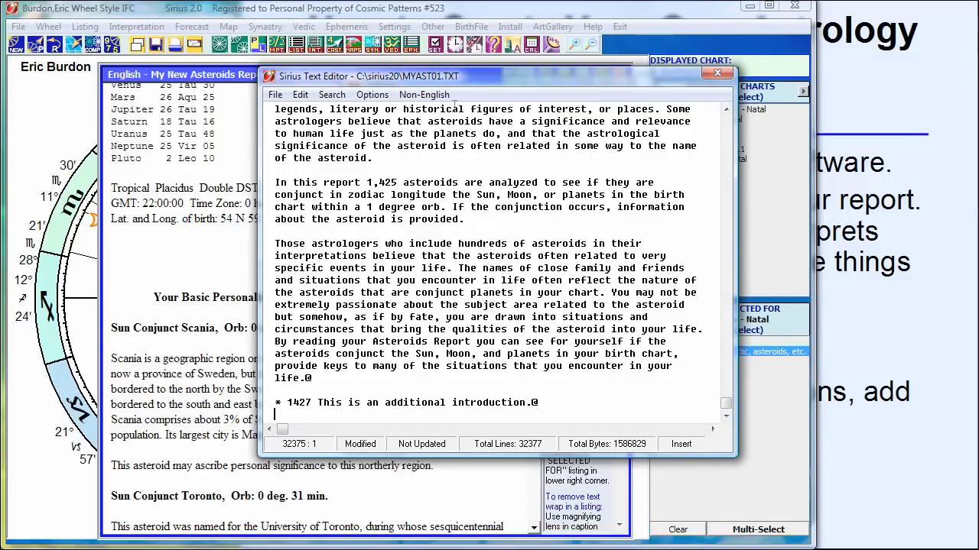
Try to save MYAST01.TXT with the new entry 1427.
left_click(275, 94)
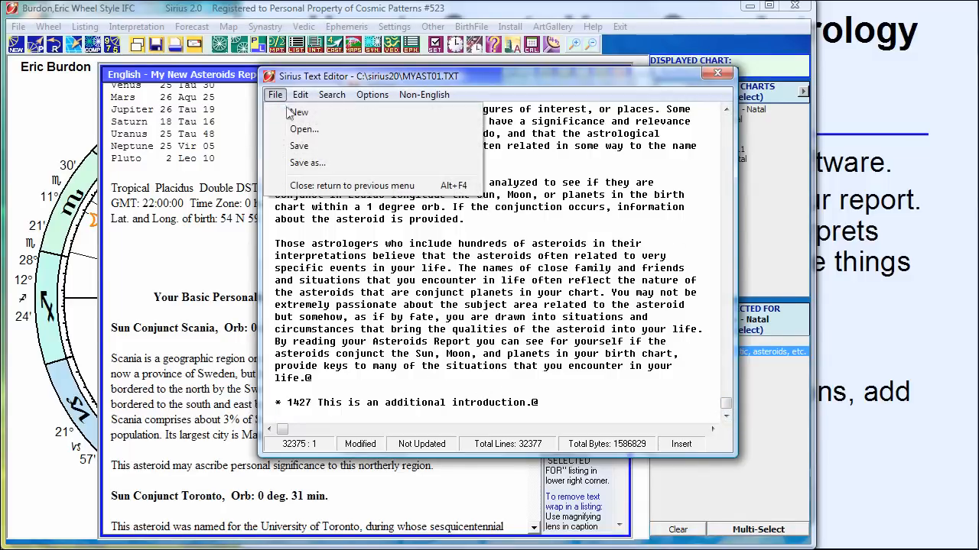
left_click(302, 145)
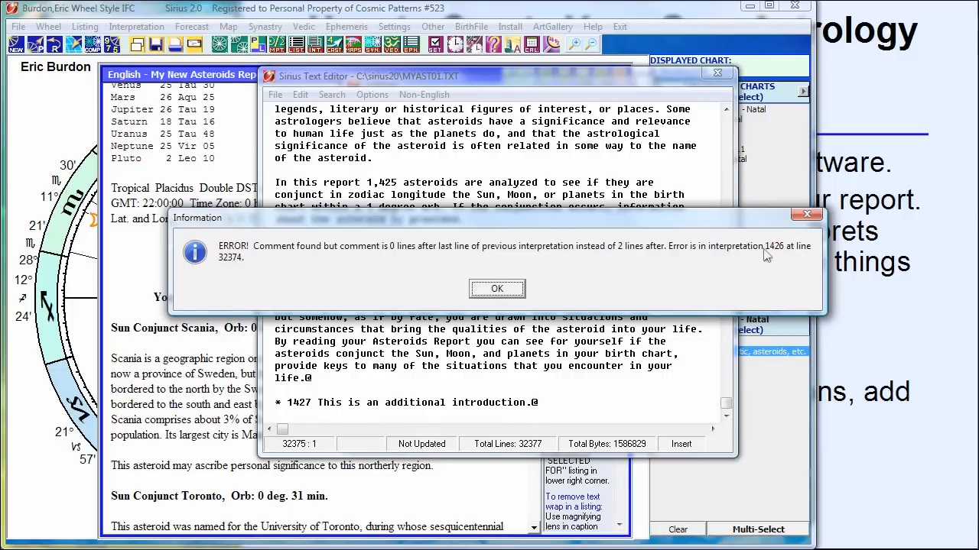
left_click(514, 289)
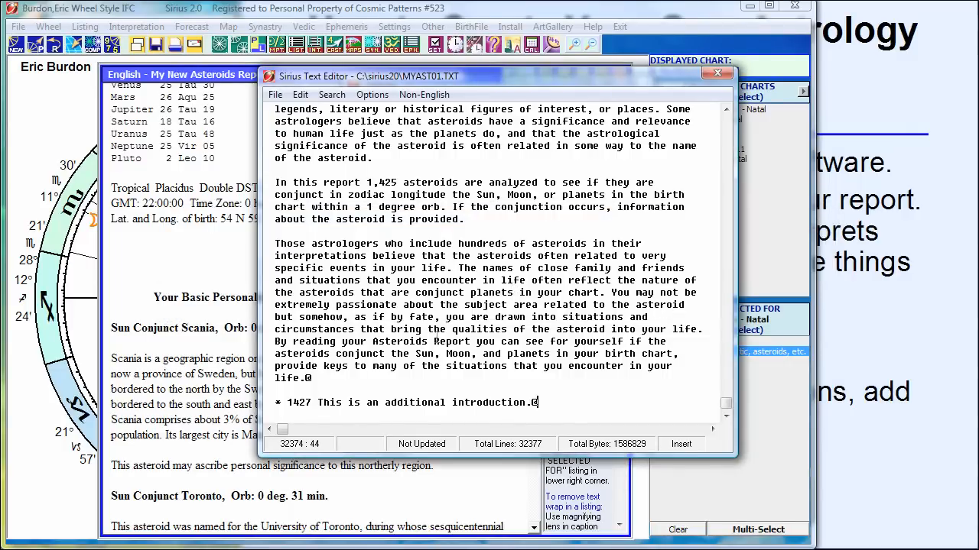
Compare the layout of entry 1427 with the preceding entries 1425 and 1426.
left_click(372, 366)
key("Down")
key("Down")
key("Down")
key("Down")
key("Down")
key("Down")
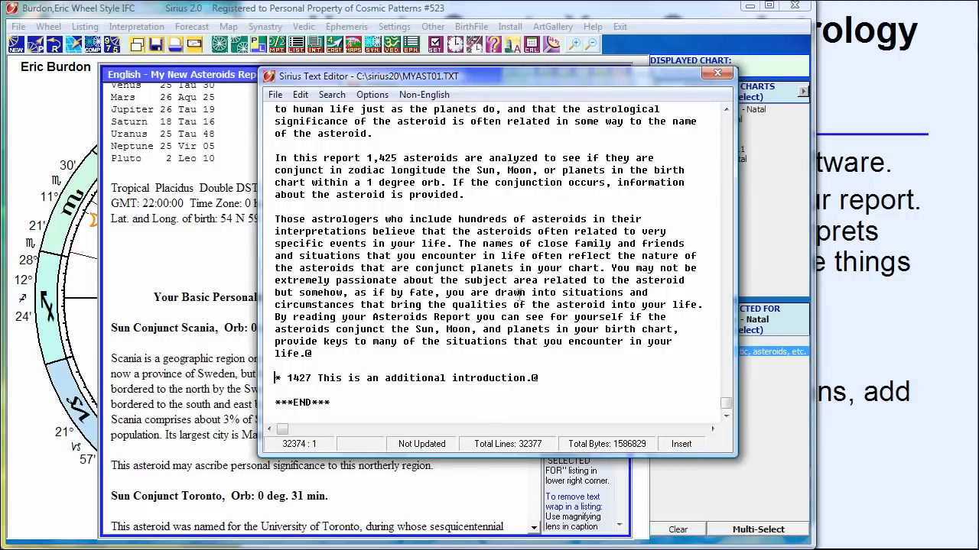
key("Page_Up")
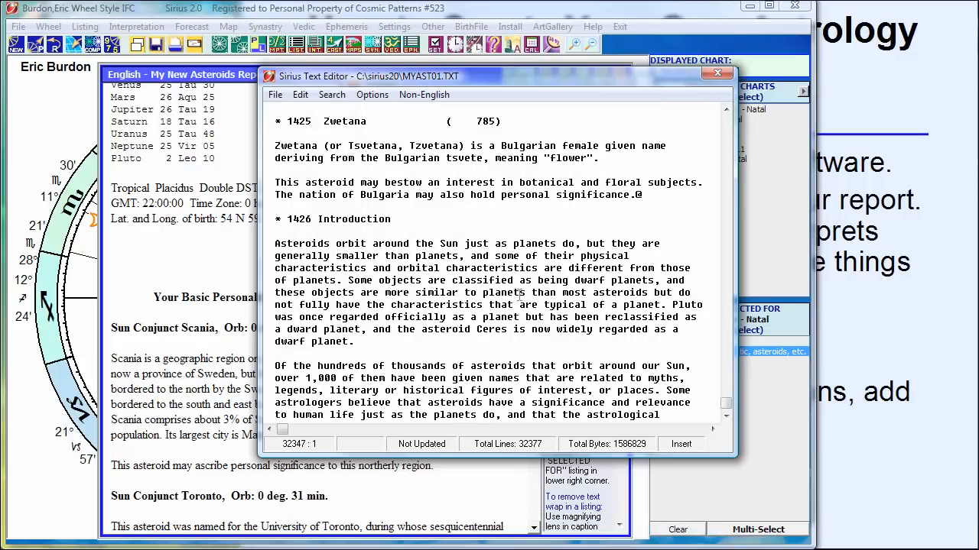
key("Page_Down")
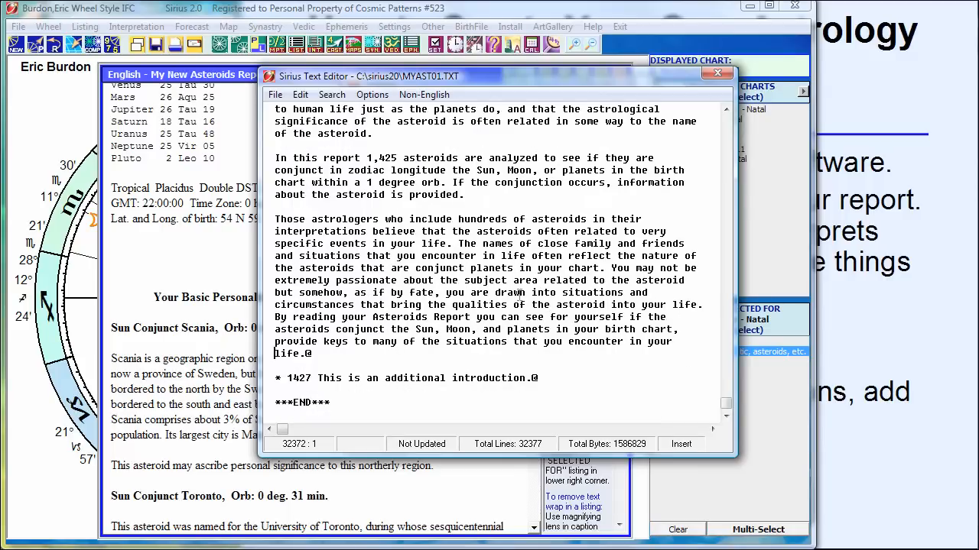
Put entry 1427's text below a blank line and title its heading "an additional interpretation".
key("Down")
key("Down")
key("Return")
key("Return")
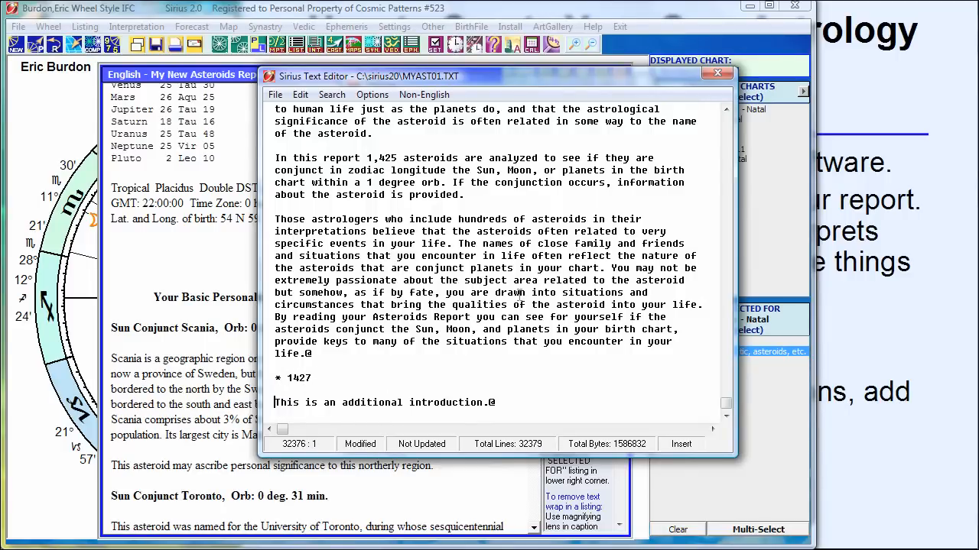
key("Up")
key("Up")
key("Left")
type("an additional interpretation")
Replace the text of entry 1427 with "Your interpretation of asteroids is given below", keeping the closing period and @.
left_click(484, 405)
left_click_drag(484, 410, 268, 412)
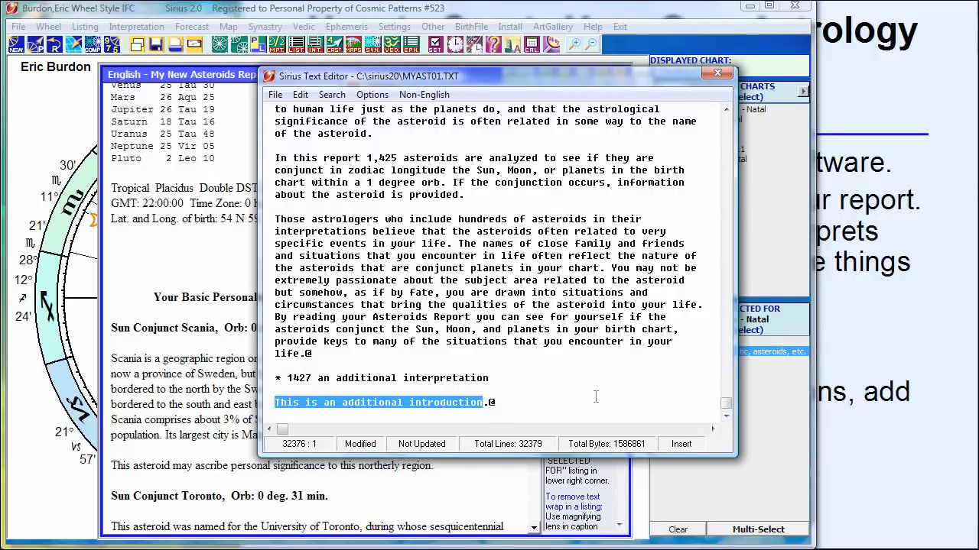
type("Your interp")
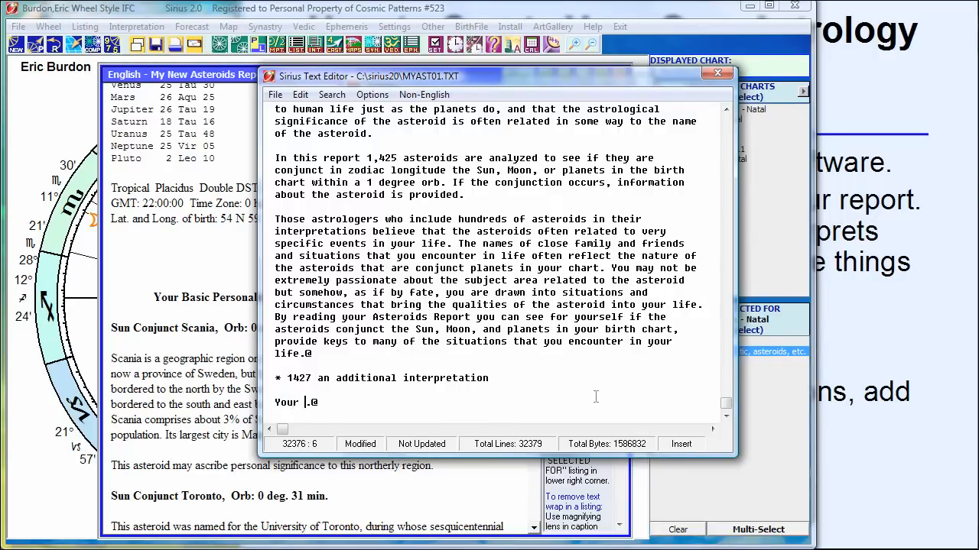
type("retation i")
key("BackSpace")
type("of asteroids is given below")
Check the end of the file and save MYAST01.TXT.
left_click(726, 417)
left_click(726, 417)
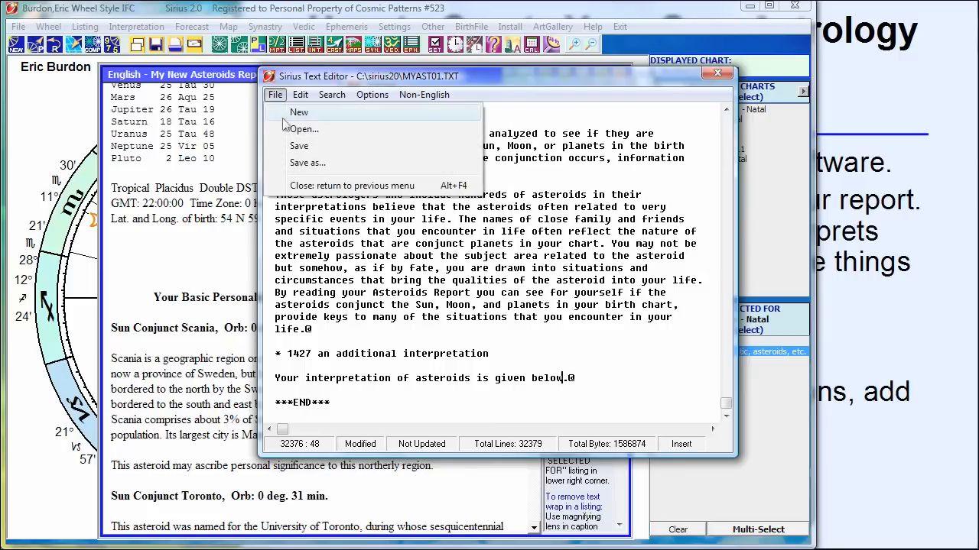
left_click(297, 146)
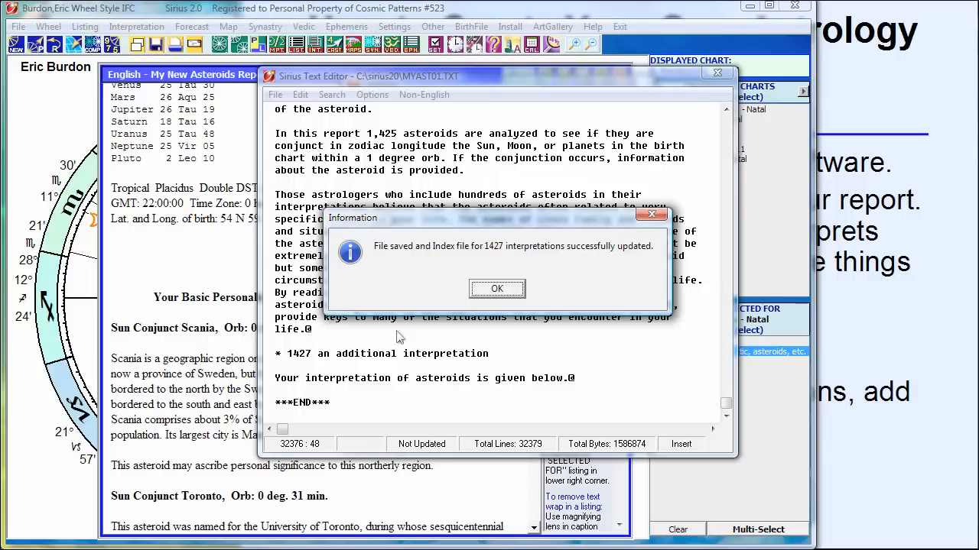
left_click(496, 289)
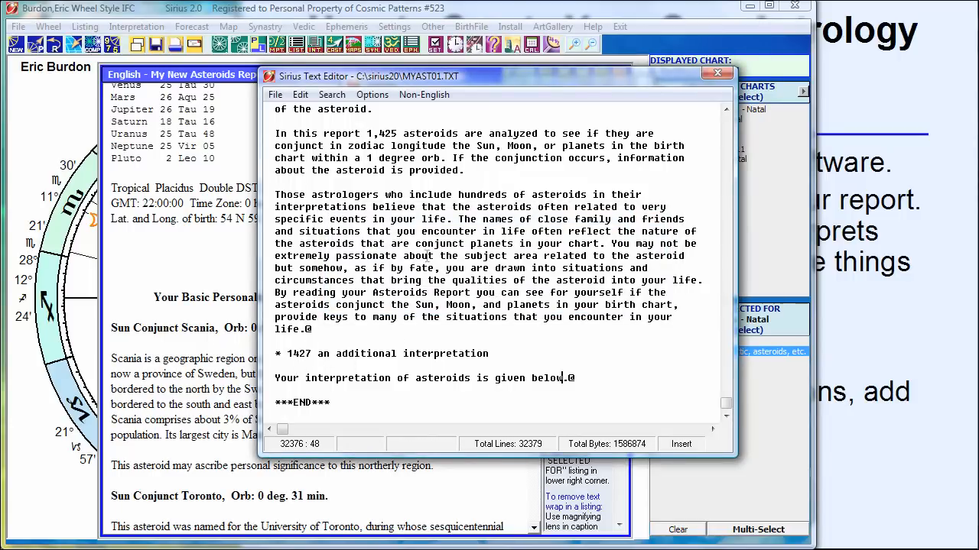
Close the text editor and leave the Settings dialog without applying changes.
left_click(275, 97)
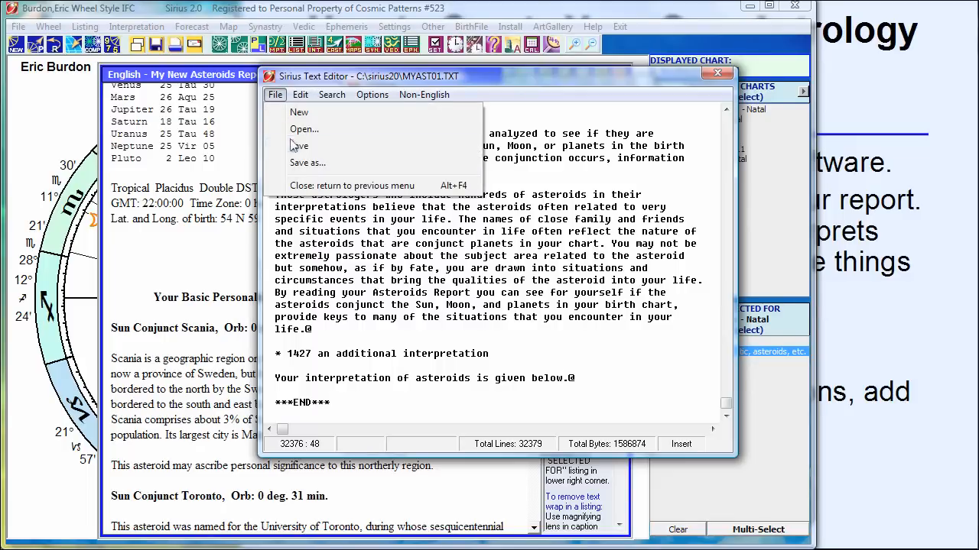
left_click(304, 187)
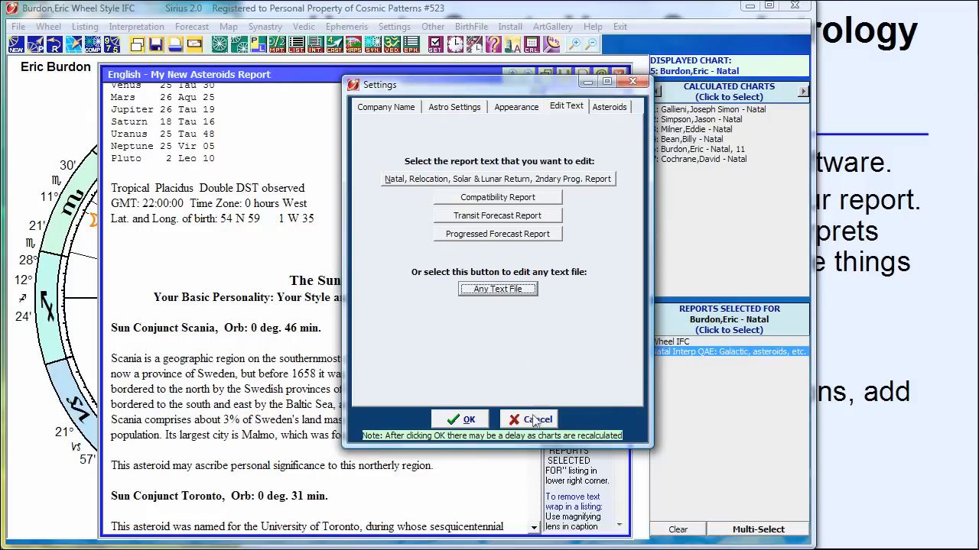
left_click(537, 425)
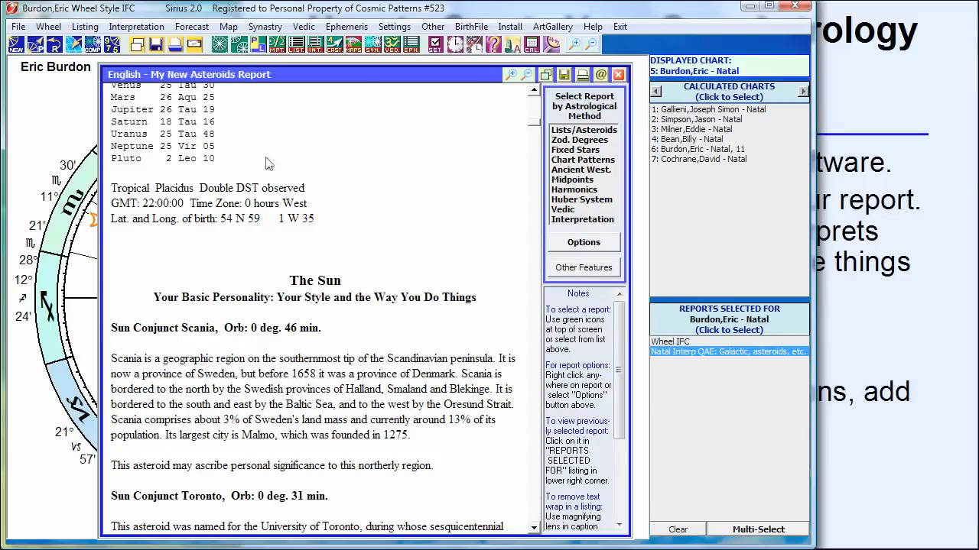
Open the layout definition file NQAE.DEF of My New Asteroids Report for editing.
right_click(321, 209)
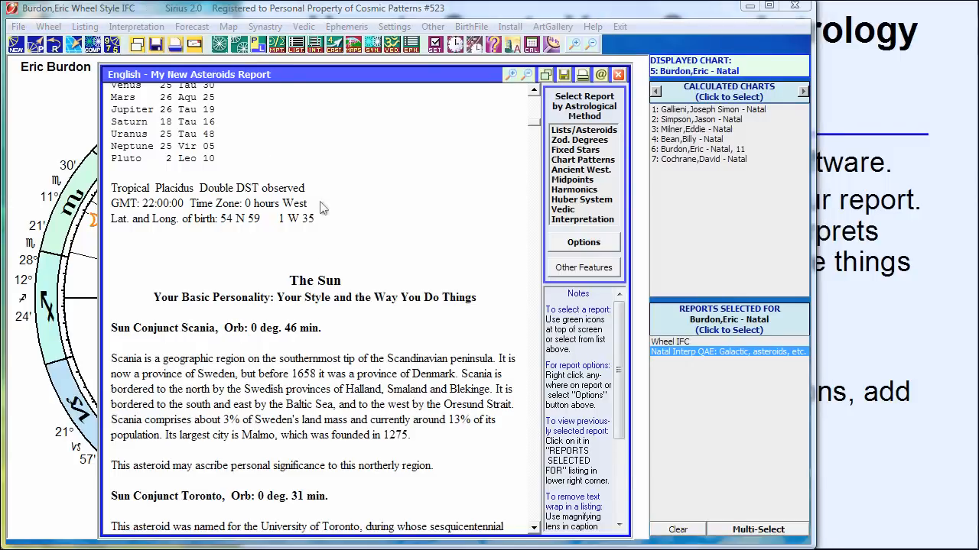
left_click_drag(234, 145, 326, 149)
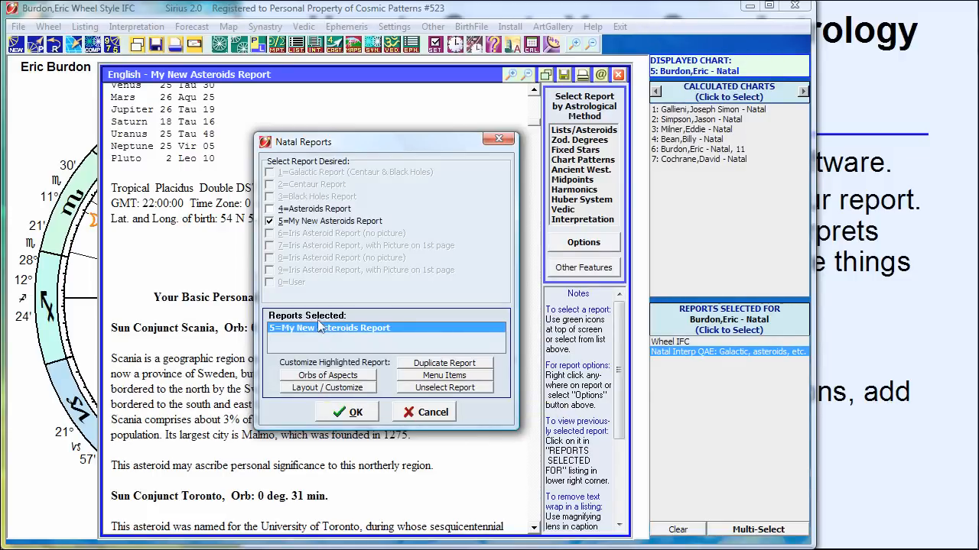
left_click(316, 389)
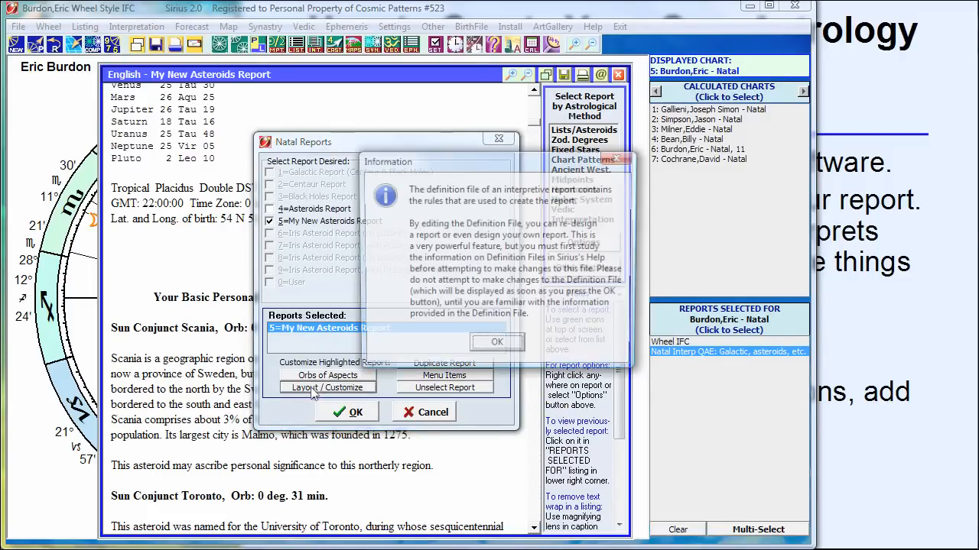
left_click(498, 346)
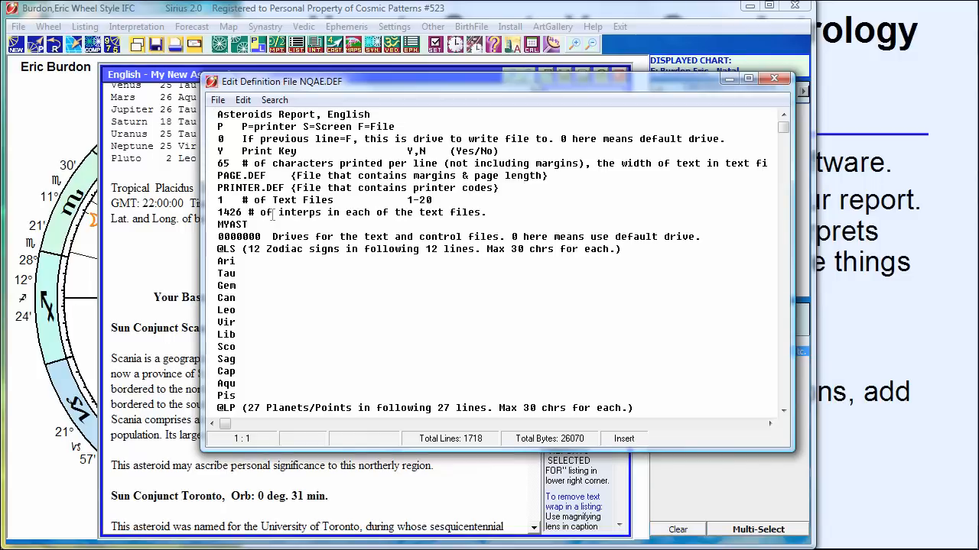
Set the number of interpretations in each text file to 1427 in the definition file.
key("Down")
key("Down")
key("Down")
key("Down")
key("Down")
key("Down")
key("Down")
key("Down")
key("Right")
key("Right")
key("Right")
key("Right")
key("Up")
left_click(237, 214)
left_click(250, 216)
key("Left")
key("Left")
key("BackSpace")
type("7")
Look through the definition file from the MYAST line to the start of the interpretations and return to its beginning.
left_click(272, 225)
key("Home")
key("Down")
key("Down")
key("Page_Down")
key("Page_Down")
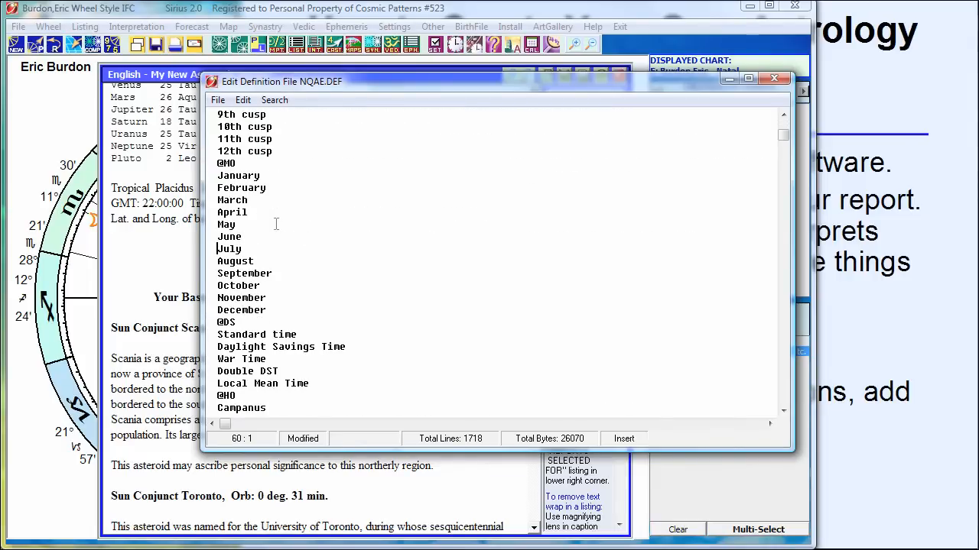
key("Page_Down")
key("Page_Down")
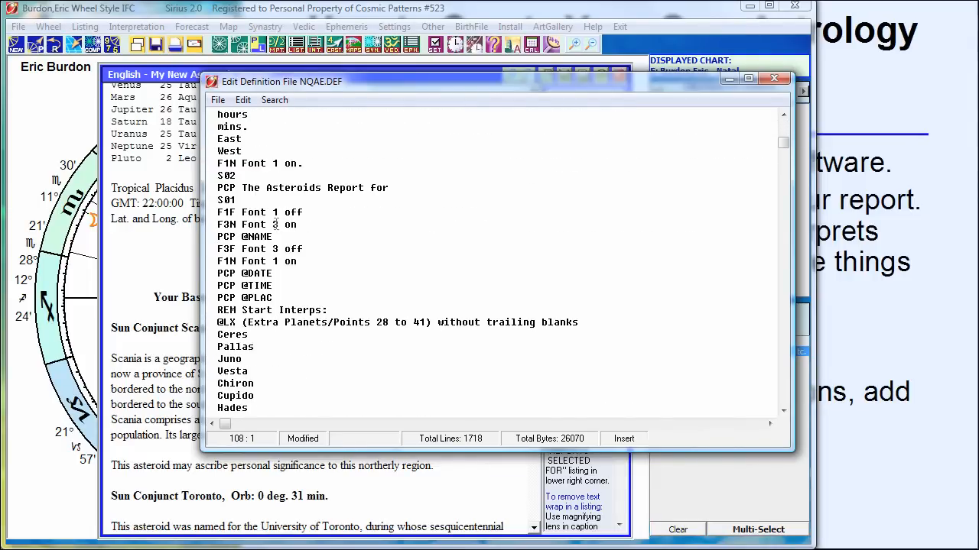
key("Page_Down")
key("Page_Up")
key("Page_Up")
key("Page_Up")
key("Page_Up")
key("Page_Up")
key("Page_Up")
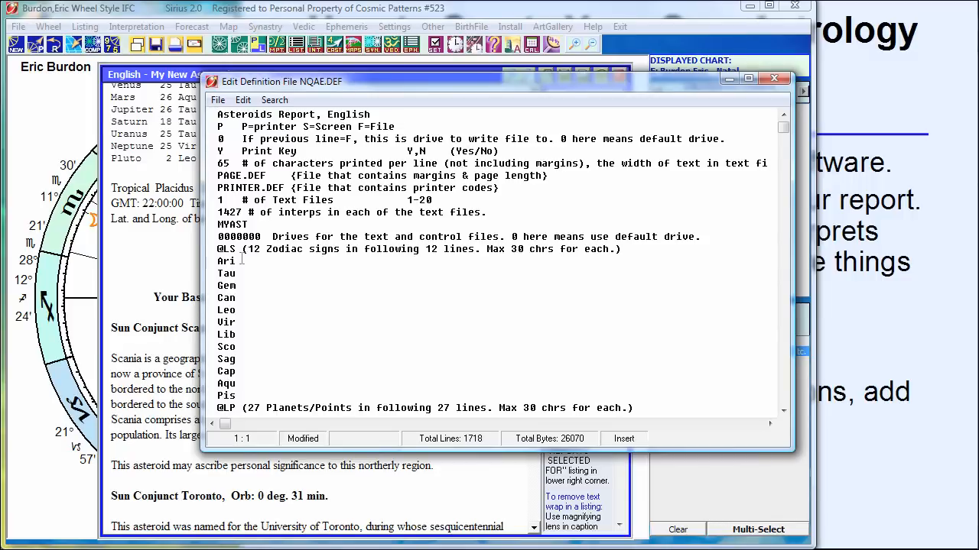
Examine the definition file's label lists for zodiac signs, planets, cusps, months, time standards, house systems and coordinates.
left_click_drag(240, 261, 216, 262)
key("Page_Down")
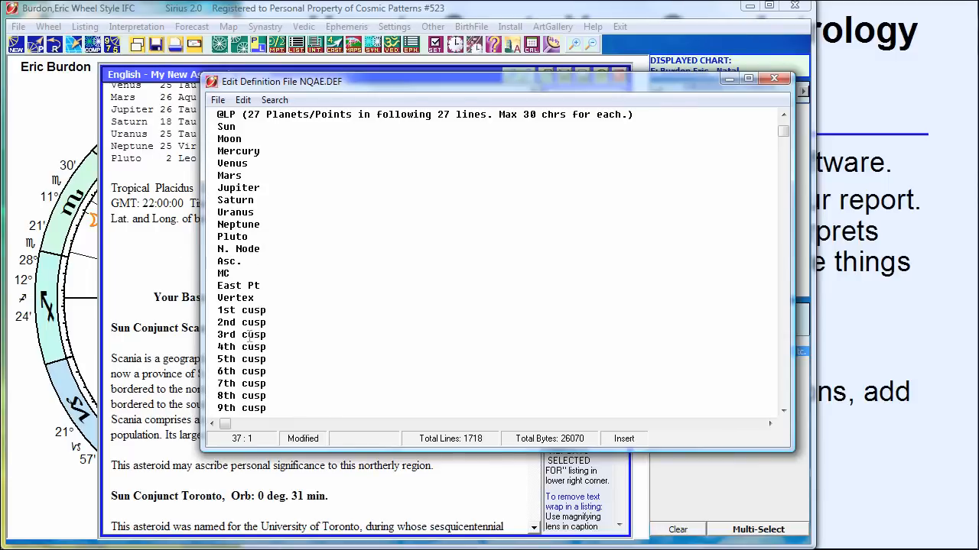
key("Page_Down")
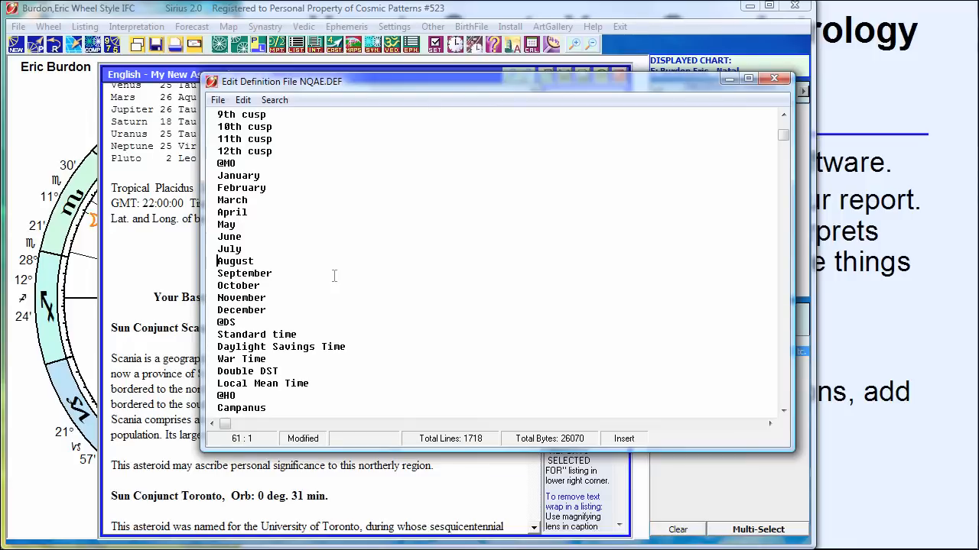
key("Page_Down")
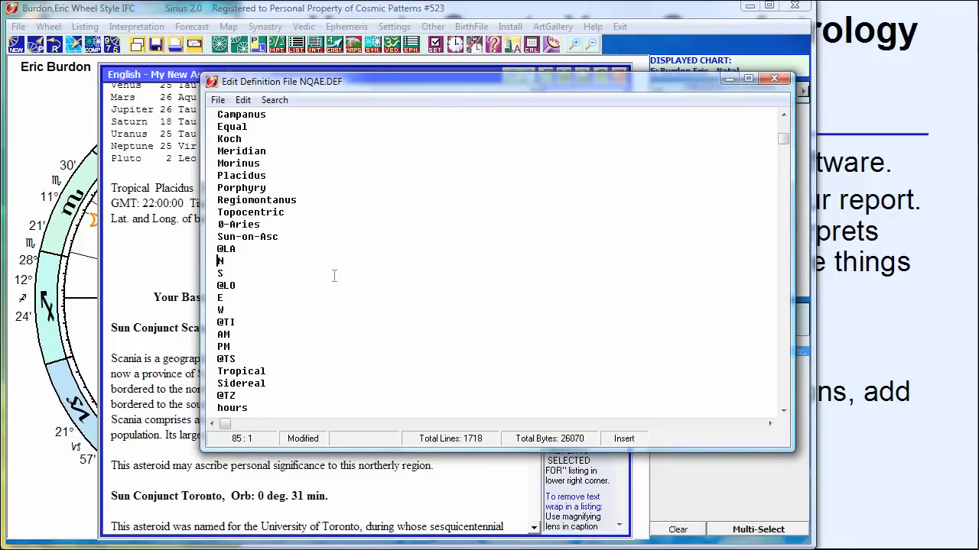
key("Down")
key("Down")
key("Down")
key("Down")
key("Down")
key("Down")
key("Down")
key("Down")
key("Down")
key("Down")
key("Down")
key("Down")
key("Down")
key("Down")
key("Down")
key("Down")
key("Down")
key("Down")
key("Down")
key("Down")
key("Down")
key("Down")
key("Down")
key("Down")
key("Down")
key("Down")
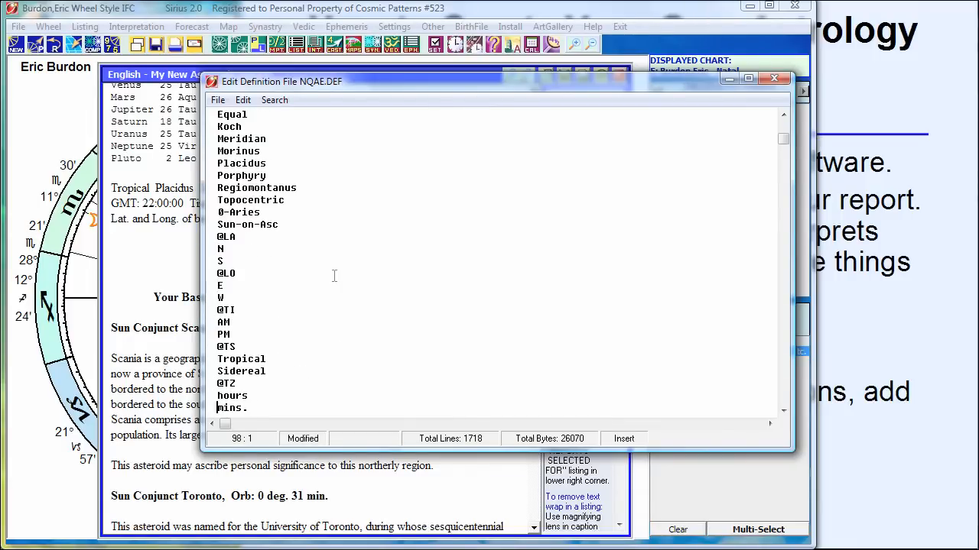
Examine the report title, font, name, date, time and place commands and the start of the extra planets list.
key("Up")
key("Up")
key("Up")
key("Up")
key("Up")
key("Up")
key("Up")
key("Up")
key("Up")
key("Up")
key("Up")
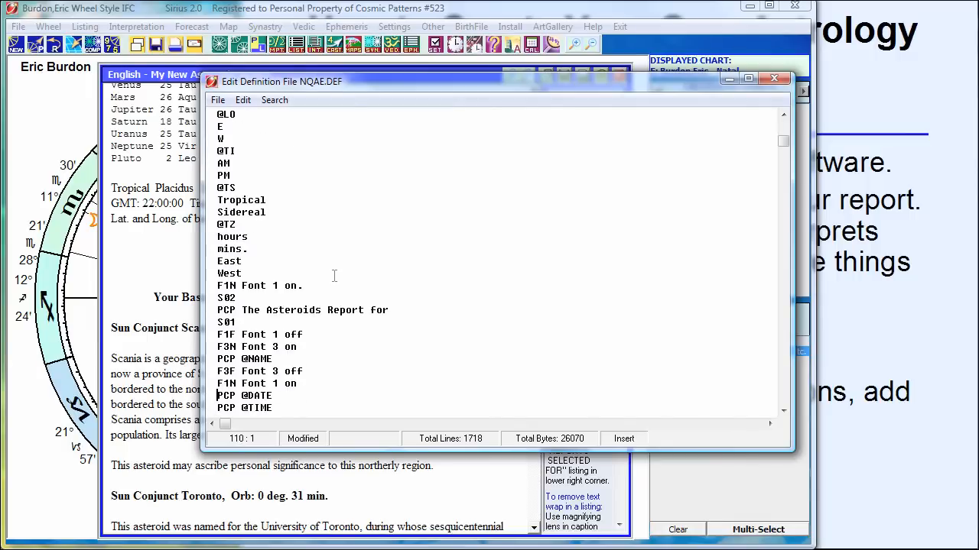
key("Down")
key("Down")
key("Down")
key("Down")
key("Down")
key("Down")
key("Down")
key("Down")
key("Down")
key("Down")
key("Down")
key("Down")
key("Down")
key("Down")
key("Down")
key("Down")
key("Down")
key("Down")
key("Down")
key("Down")
key("Down")
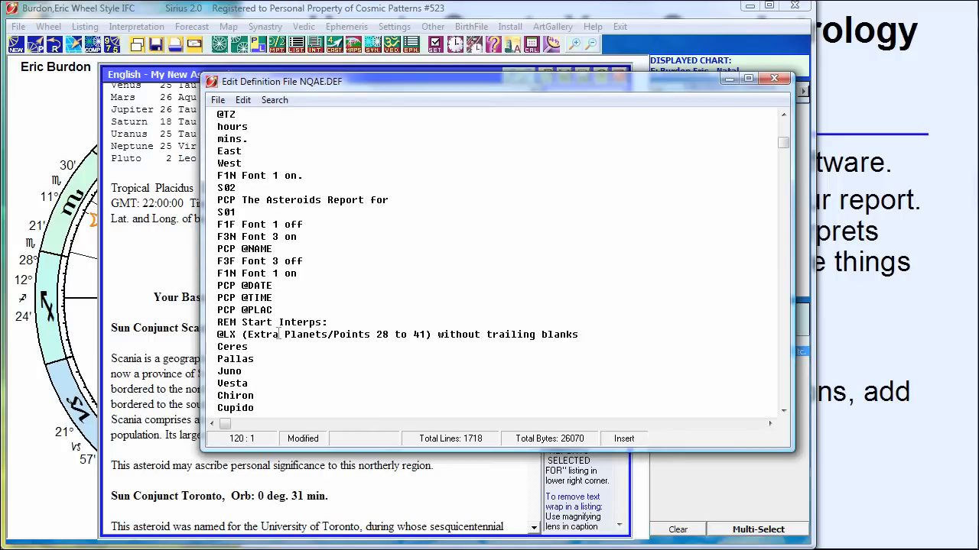
key("Down")
key("Down")
key("Down")
key("Down")
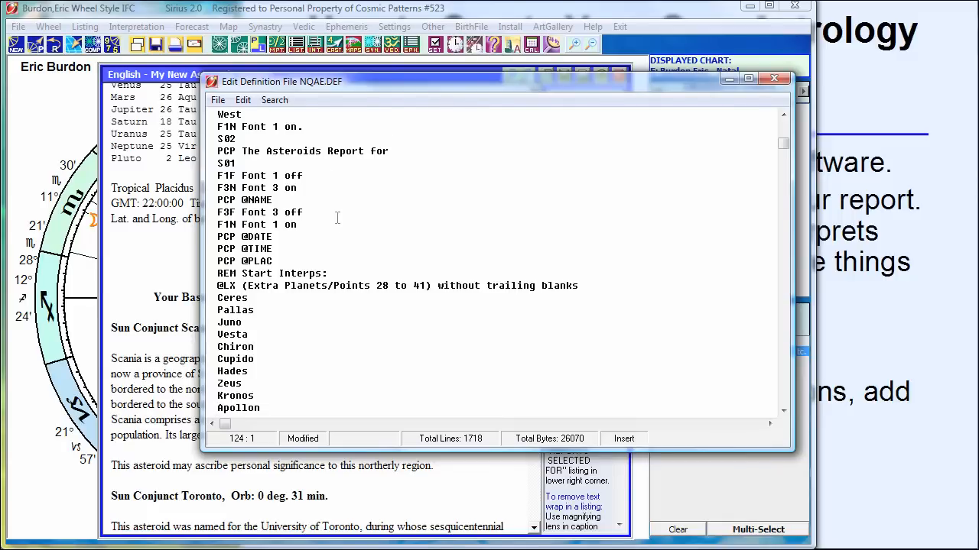
Examine the end of the extra planets list and the opening rows of the asteroid table in the definition file.
left_click(260, 323)
key("Page_Down")
key("Up")
key("Up")
key("Up")
key("Up")
key("Up")
key("Up")
key("Up")
key("Up")
key("Up")
key("Up")
key("Up")
key("Up")
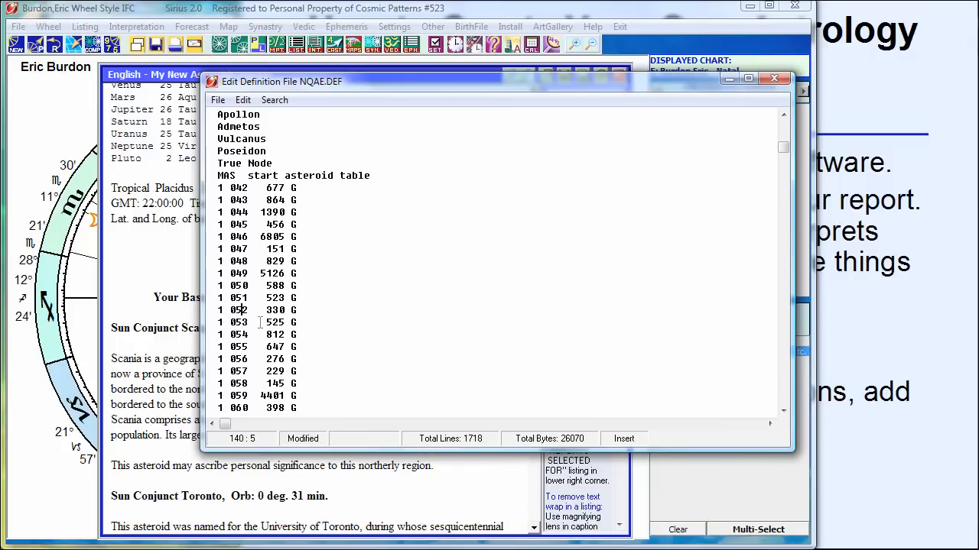
key("Down")
key("Down")
key("Down")
key("Page_Down")
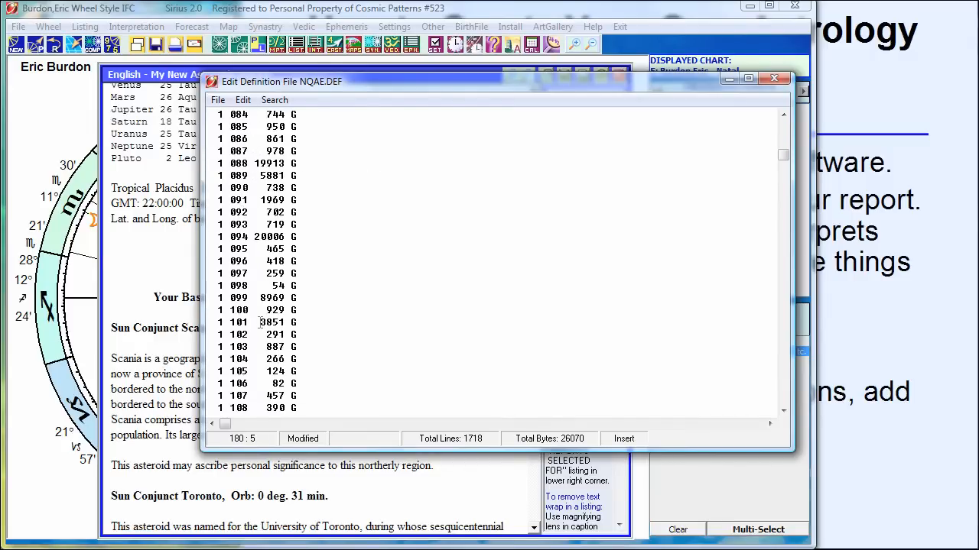
key("Page_Up")
key("Page_Up")
key("Page_Down")
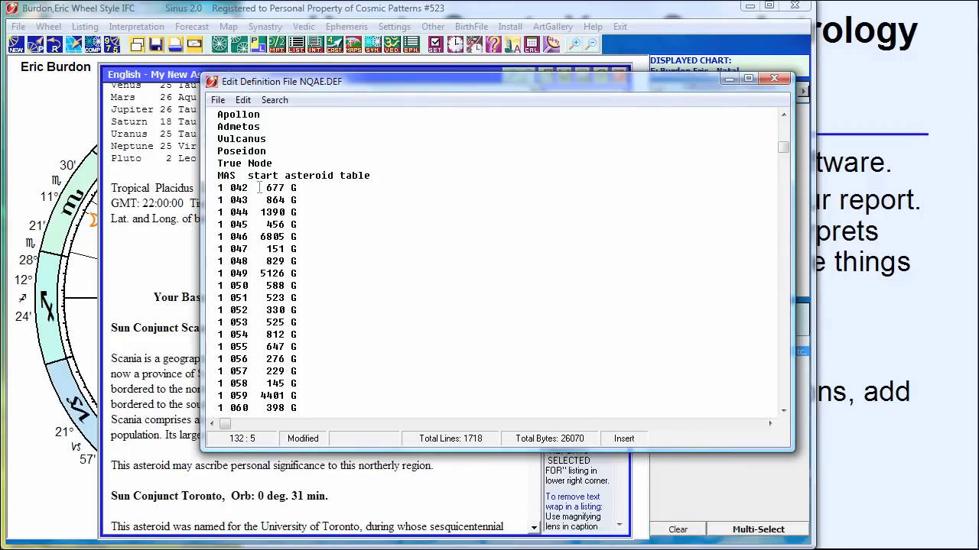
Look up Toronto's asteroid number in the Notepad2 note, search the definition file forward for 2104, and highlight its list number.
left_click(272, 104)
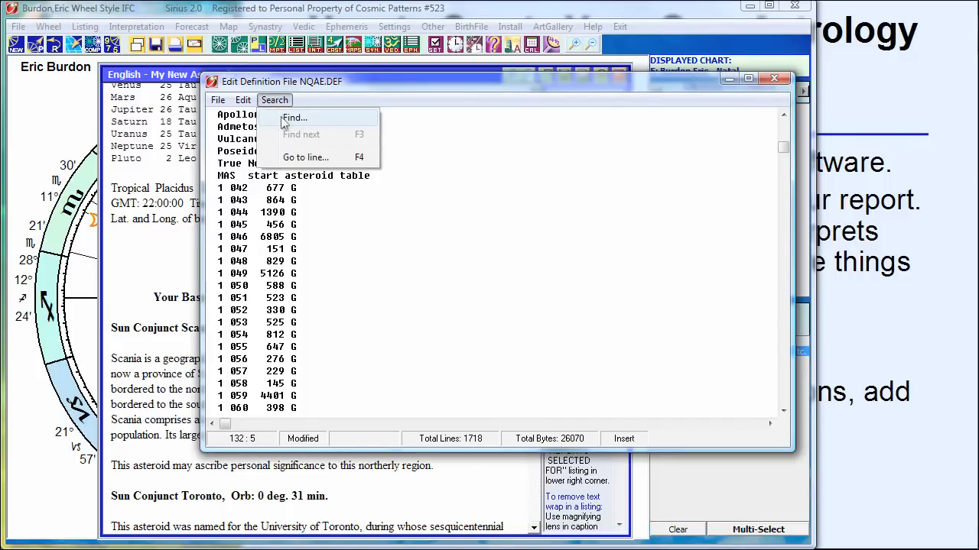
left_click(284, 121)
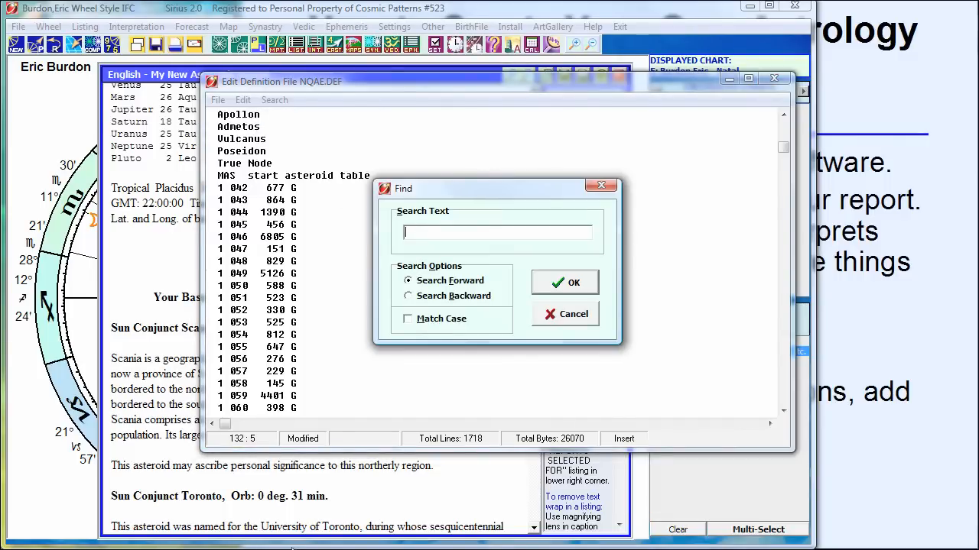
mouse_move(291, 548)
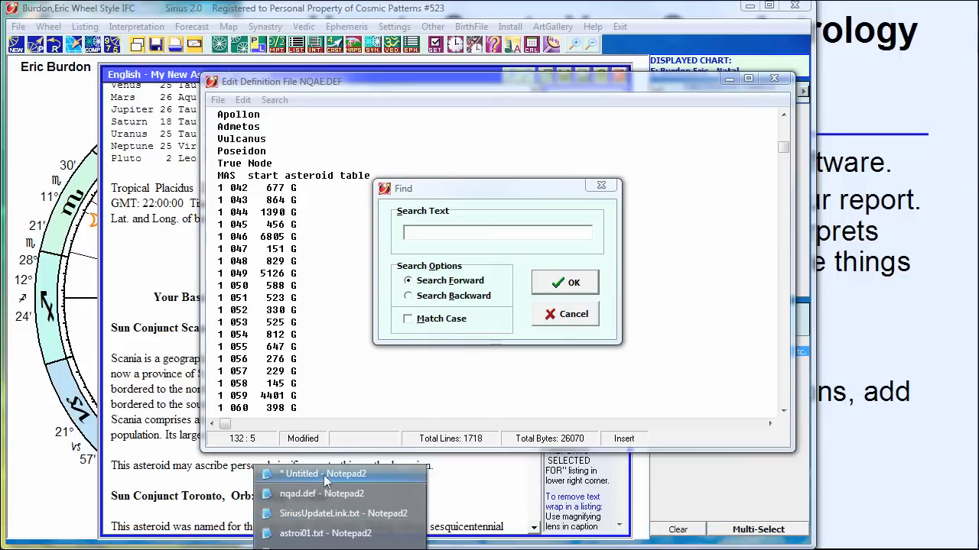
left_click(323, 474)
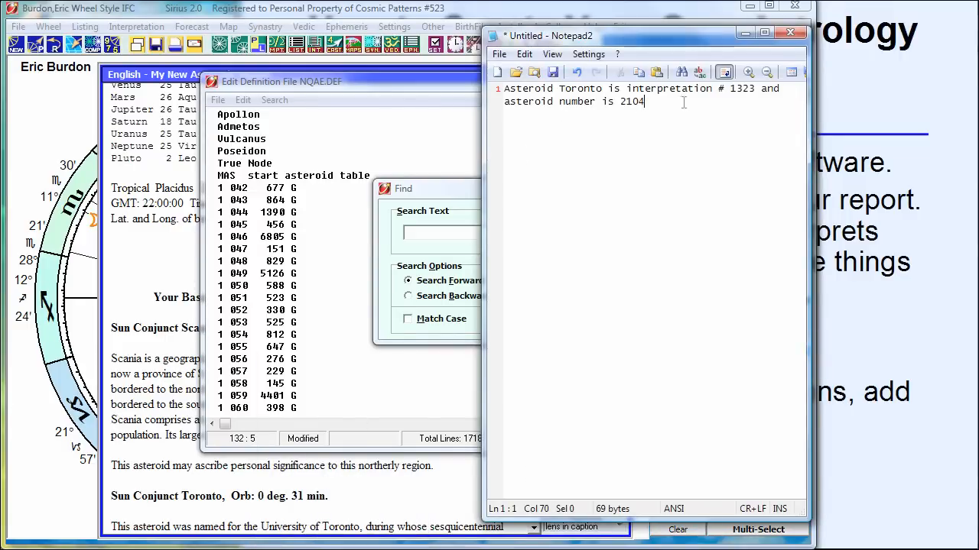
left_click(425, 234)
type("21")
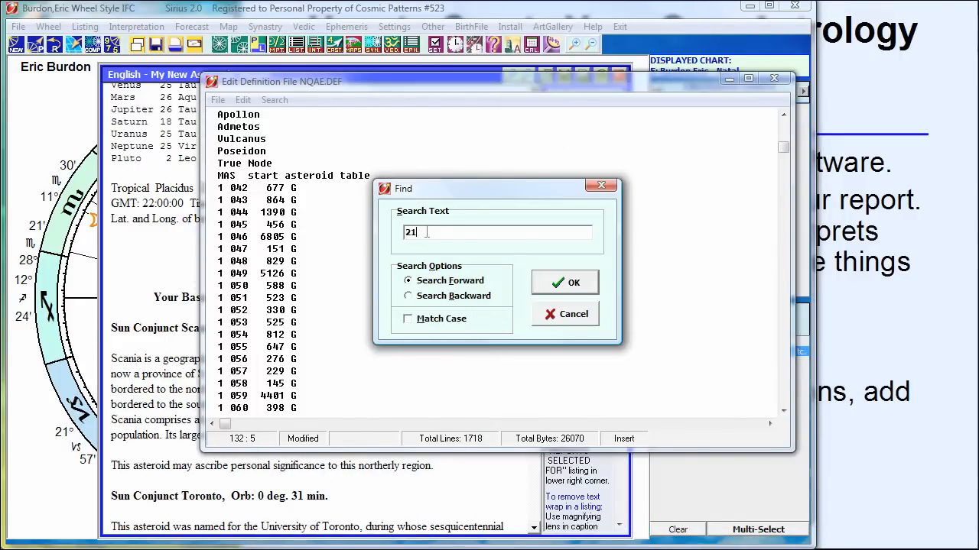
type("04")
left_click(564, 285)
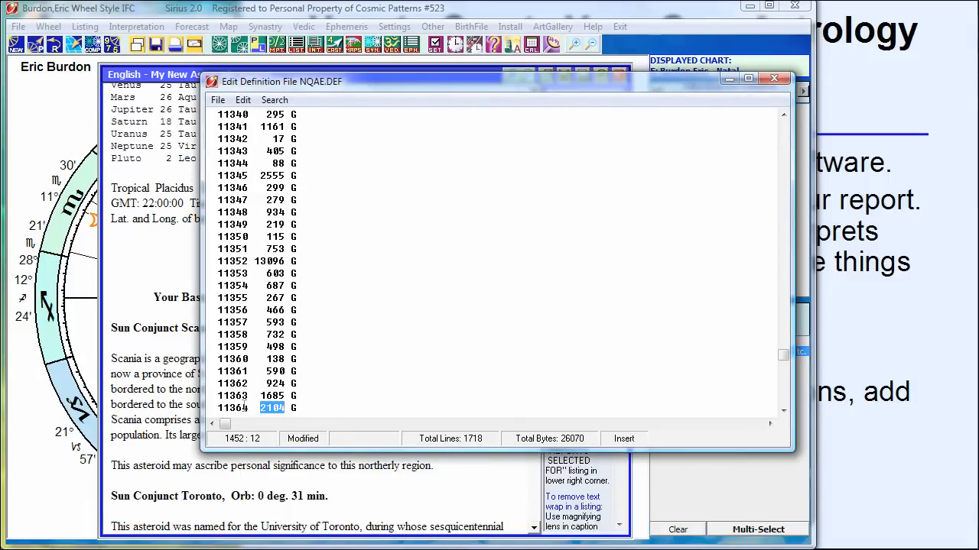
left_click_drag(224, 407, 249, 407)
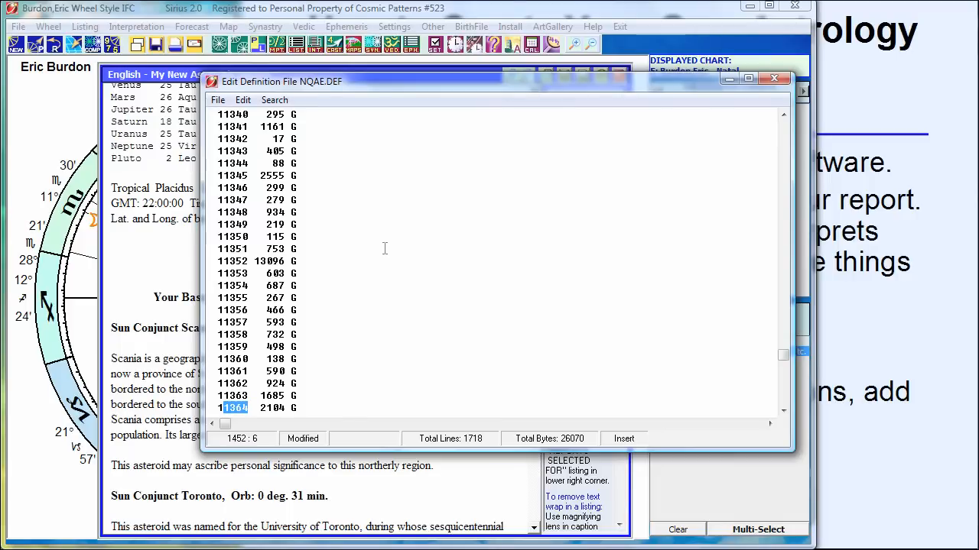
In the untitled Notepad2 note, add "1364 in the list is Toronto (# 2104)" below the existing text after a blank line.
left_click(267, 546)
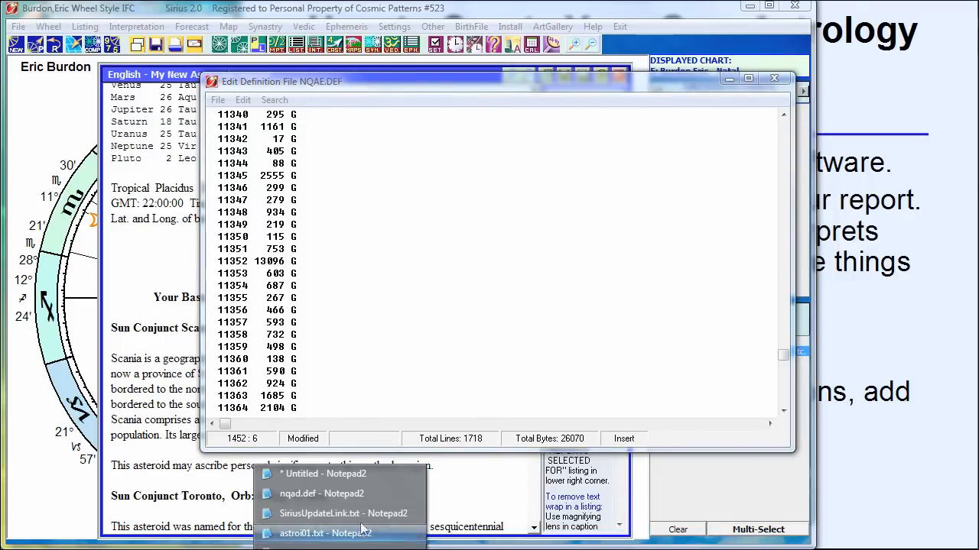
left_click(359, 474)
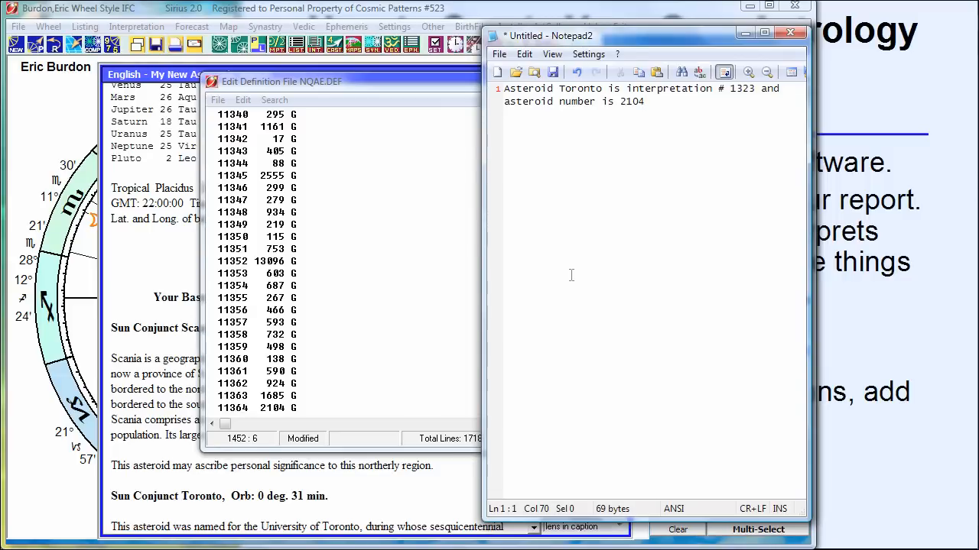
key("Return")
key("Return")
type("1364 in the 1")
type("ist is To")
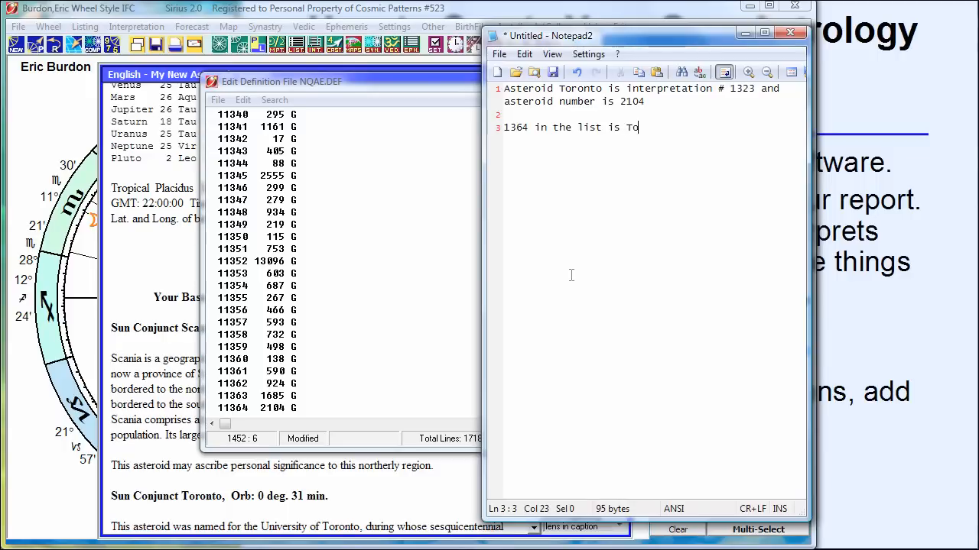
type("ronto (# 2104)")
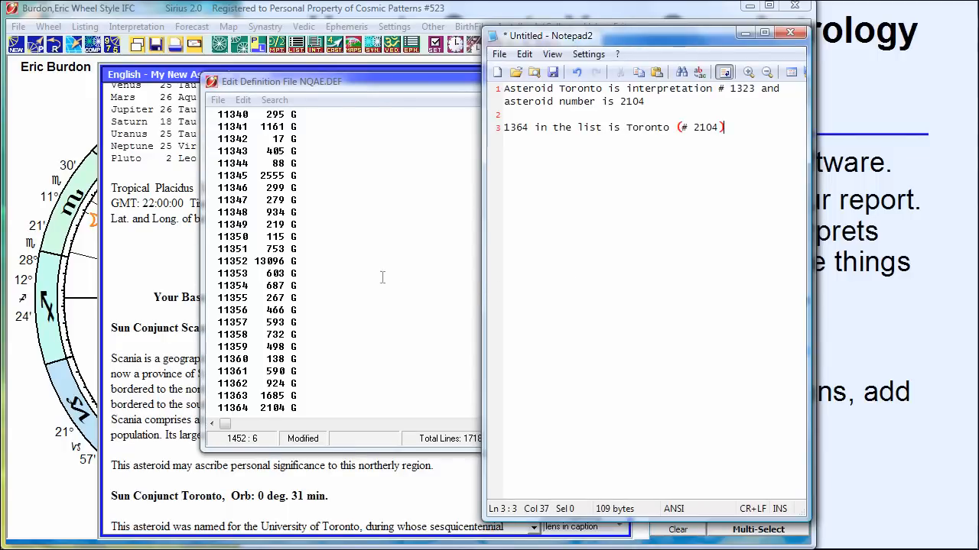
Back in the definition file, look through the rest of the asteroid table, the introduction and planet position commands, up to the Sun section.
left_click(321, 250)
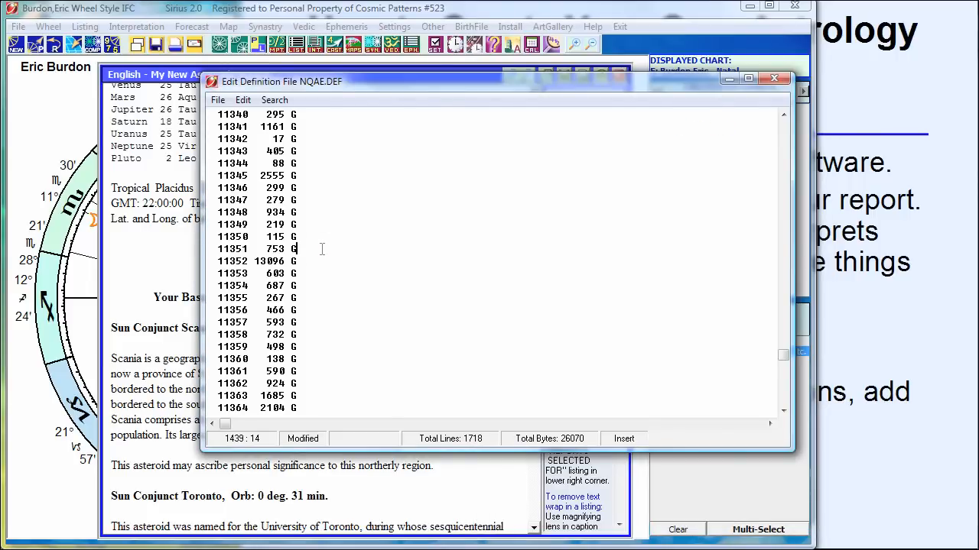
key("Down")
key("Down")
key("Down")
key("Down")
key("Down")
key("Down")
key("Down")
key("Down")
key("Down")
key("Down")
key("Down")
key("Down")
key("Down")
key("Down")
key("Down")
key("Down")
key("Down")
key("Down")
key("Down")
key("Down")
key("Down")
key("Down")
key("Down")
key("Down")
key("Down")
key("Down")
key("Down")
key("Down")
key("Down")
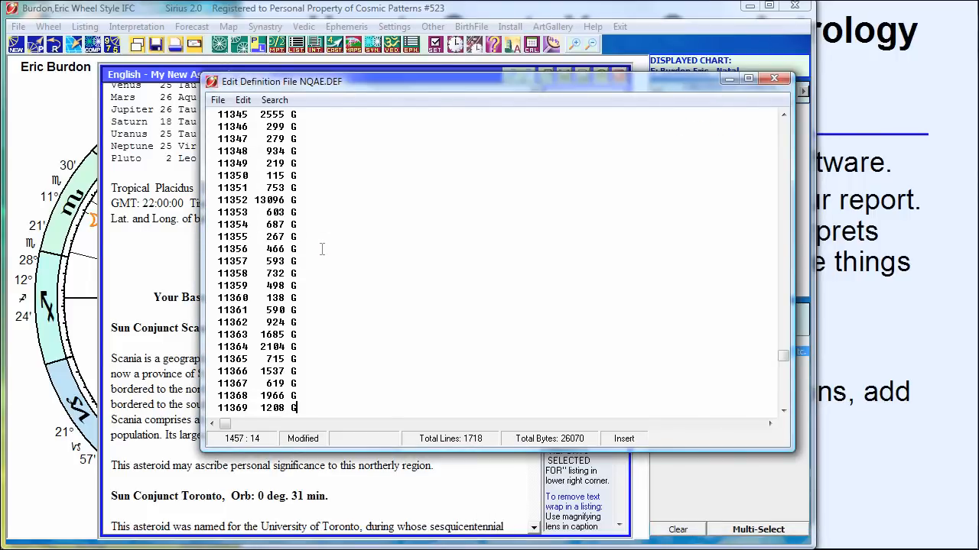
key("Down")
key("Down")
key("Down")
key("Down")
key("Down")
key("Down")
key("Down")
key("Down")
key("Down")
key("Down")
key("Down")
key("Down")
key("Down")
key("Down")
key("Down")
key("Down")
key("Down")
key("Down")
key("Down")
key("Down")
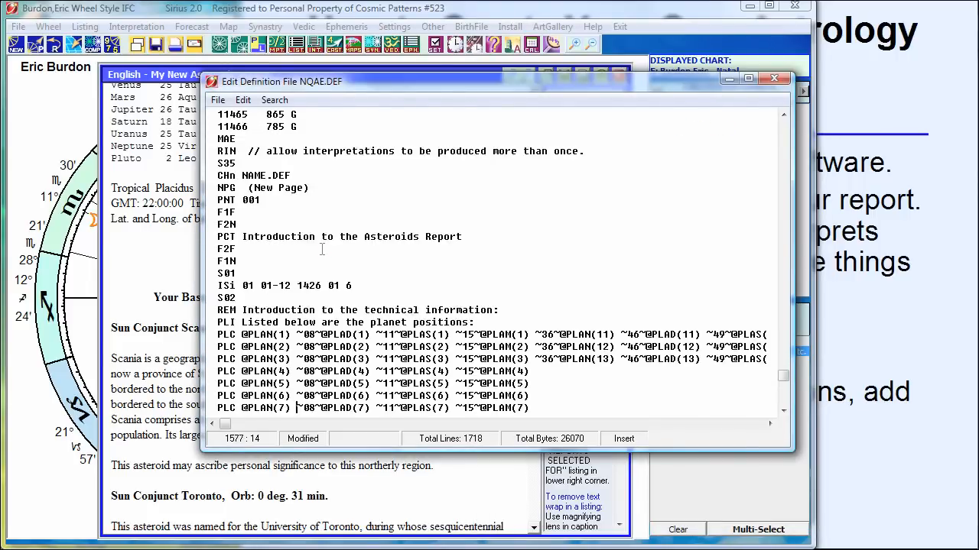
key("Down")
key("Down")
key("Down")
key("Down")
key("Down")
key("Down")
key("Down")
key("Down")
key("Down")
key("Down")
key("Down")
key("Down")
key("Down")
key("Down")
key("Down")
key("Down")
key("Down")
key("Down")
key("Down")
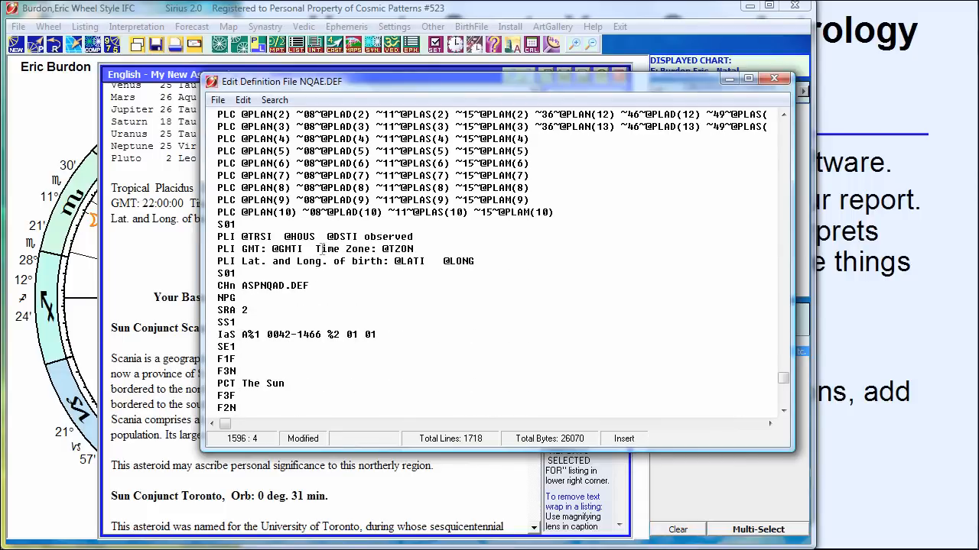
key("Up")
key("Up")
key("Up")
key("Up")
key("Up")
key("Up")
key("Up")
key("Up")
key("Up")
key("Up")
key("Up")
key("Up")
key("Up")
key("Up")
key("Up")
key("Up")
key("Up")
key("Up")
key("Up")
key("Up")
key("Up")
key("Up")
key("Up")
key("Up")
key("Up")
key("Up")
key("Down")
key("Down")
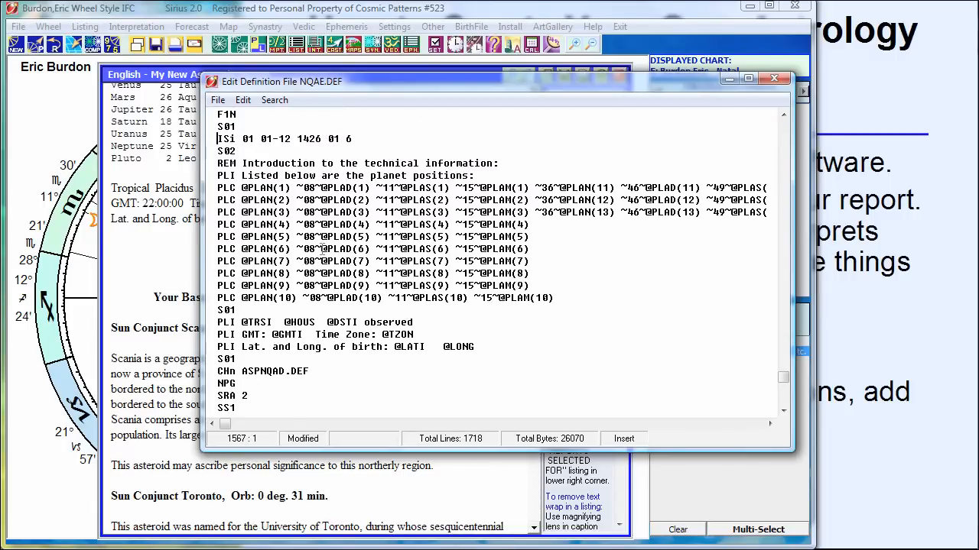
key("shift+Down")
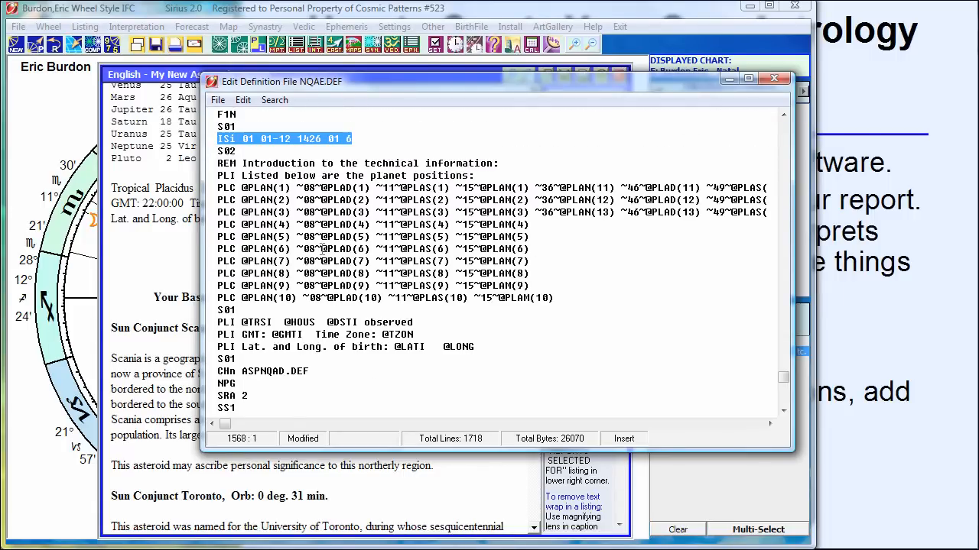
key("ctrl+c")
key("Up")
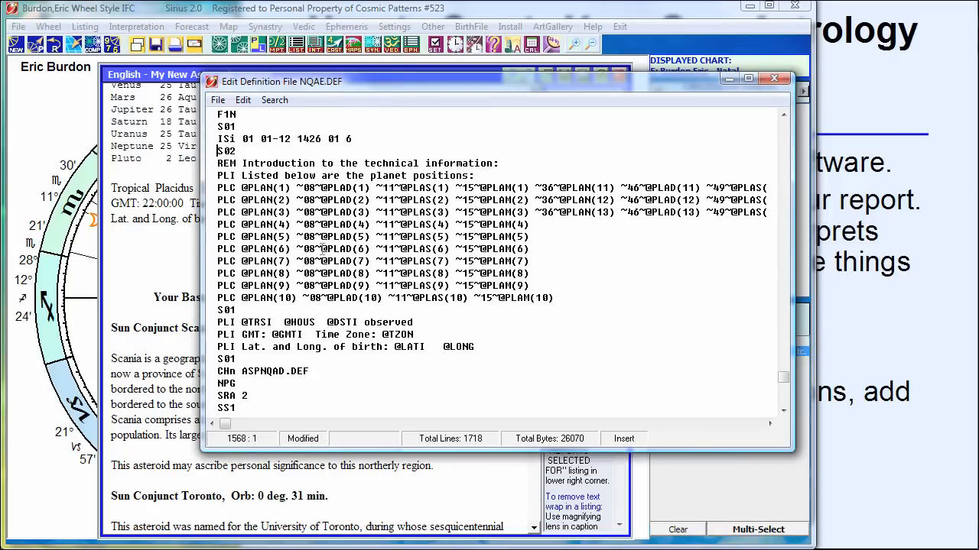
key("ctrl+v")
Set the interpretation number in the second ISi line to 1427.
key("Up")
key("End")
key("Left")
key("Left")
key("Left")
key("Left")
key("Left")
key("Left")
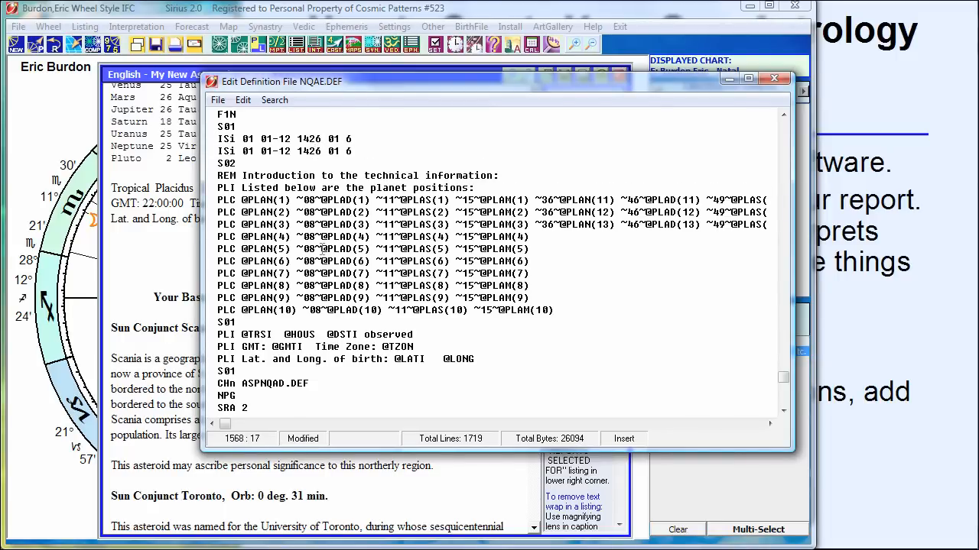
key("Delete")
type("7")
key("Home")
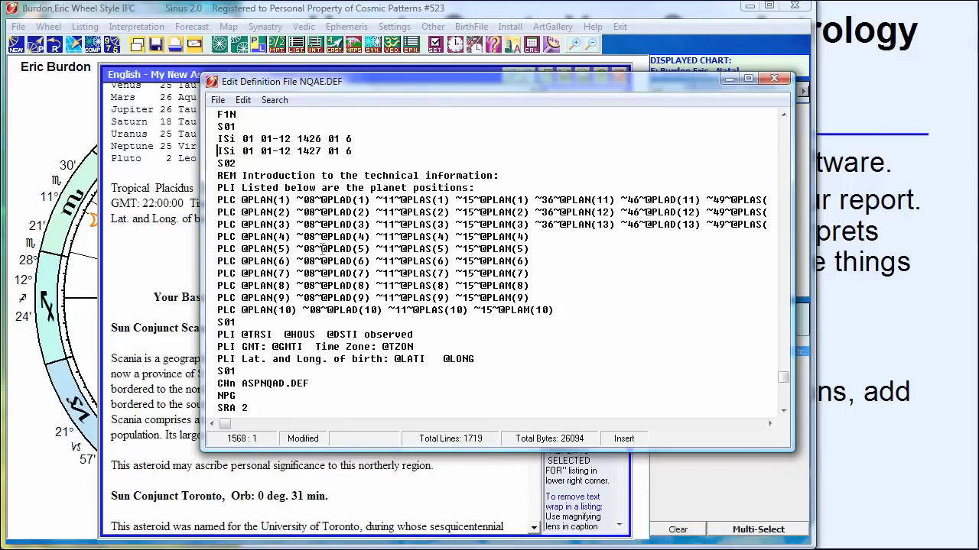
Examine the definition file from the introduction to the Sun section, focusing on the IaS command that prints the asteroid interpretations.
key("Down")
key("Down")
key("Down")
key("Down")
key("Down")
key("Down")
key("Down")
key("Down")
key("Down")
key("Down")
key("Down")
key("Down")
key("Down")
key("Down")
key("Down")
key("Down")
key("Down")
key("Down")
key("Down")
key("Down")
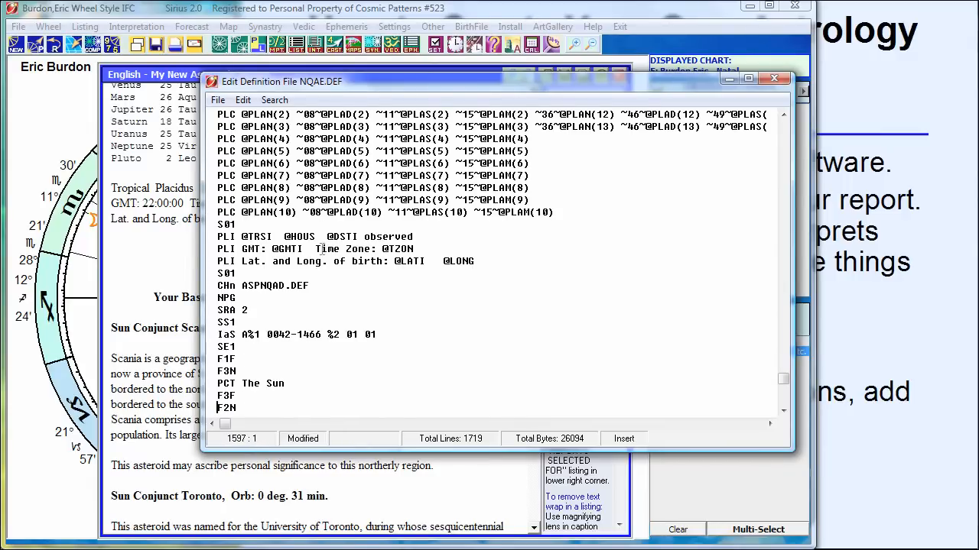
key("Page_Up")
key("Page_Down")
key("Up")
key("Up")
key("Up")
key("Up")
key("Up")
key("Up")
key("Up")
key("Down")
key("shift+End")
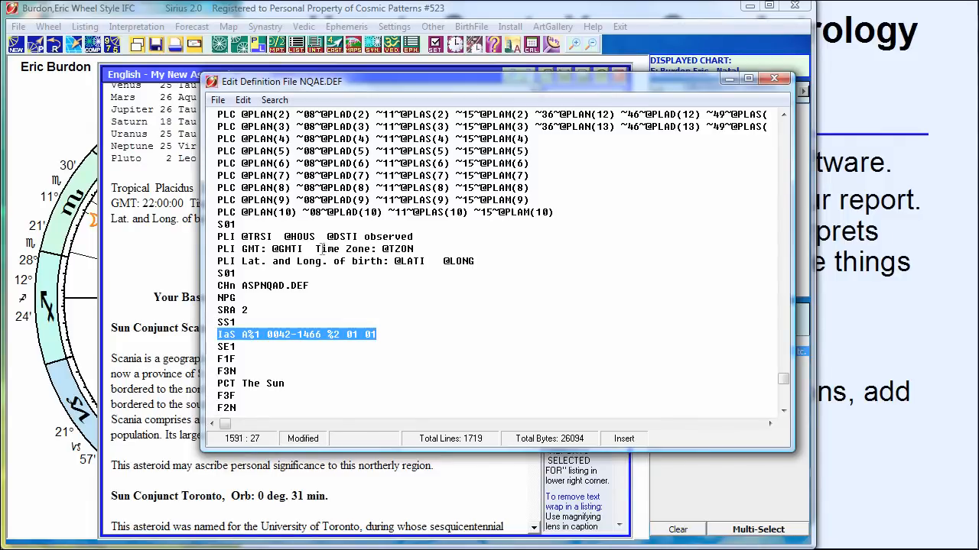
left_click(280, 343)
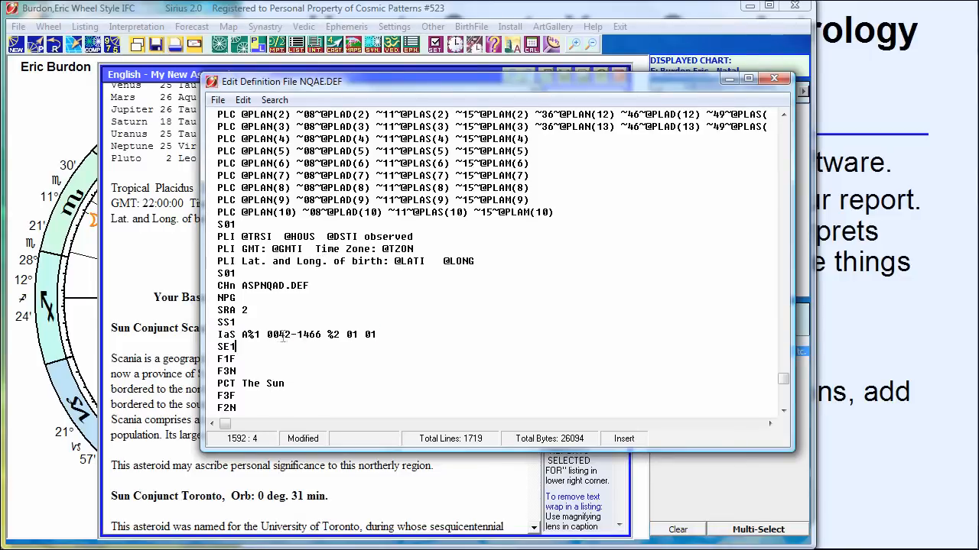
Compare the last entries of the asteroid table with the upper limit of the IaS command's range.
left_click(301, 338)
key("Page_Up")
key("Page_Up")
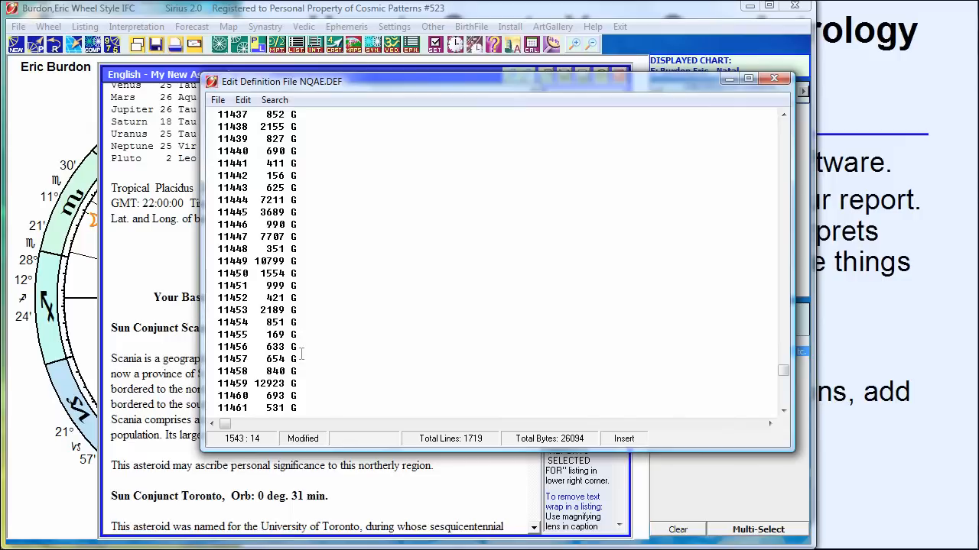
key("Down")
key("Down")
key("Down")
key("Down")
key("Down")
key("Down")
key("Down")
key("Down")
key("Down")
key("Down")
key("Down")
key("Down")
key("Down")
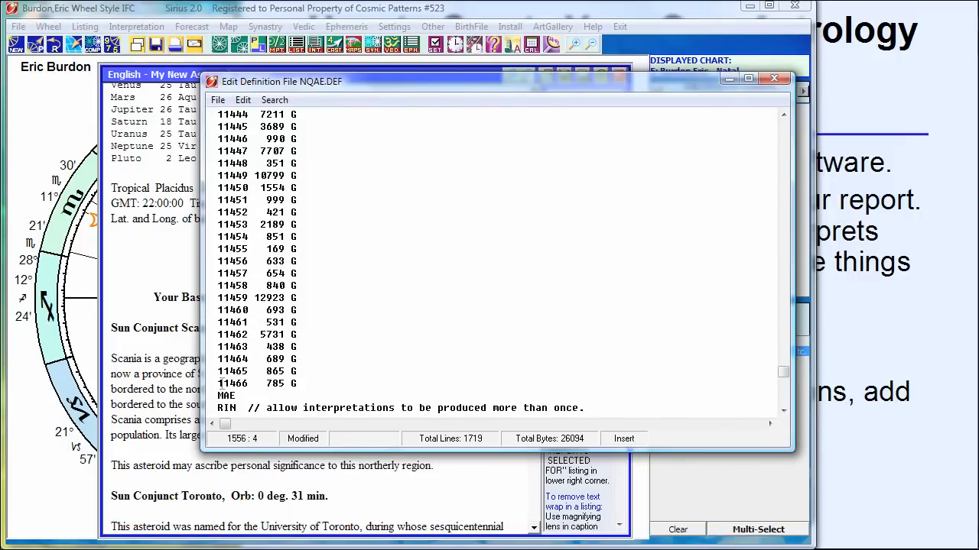
left_click_drag(222, 383, 249, 383)
left_click(305, 354)
key("Page_Down")
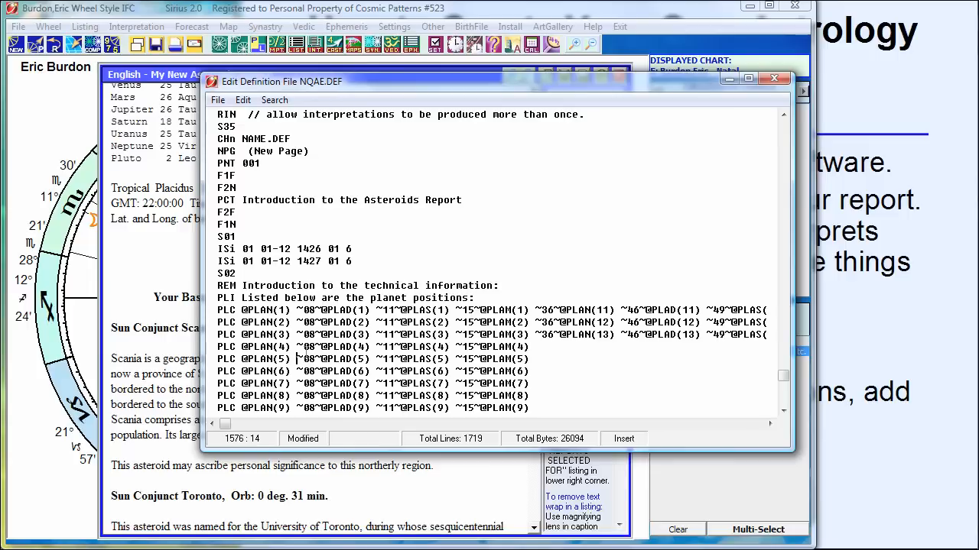
key("Page_Down")
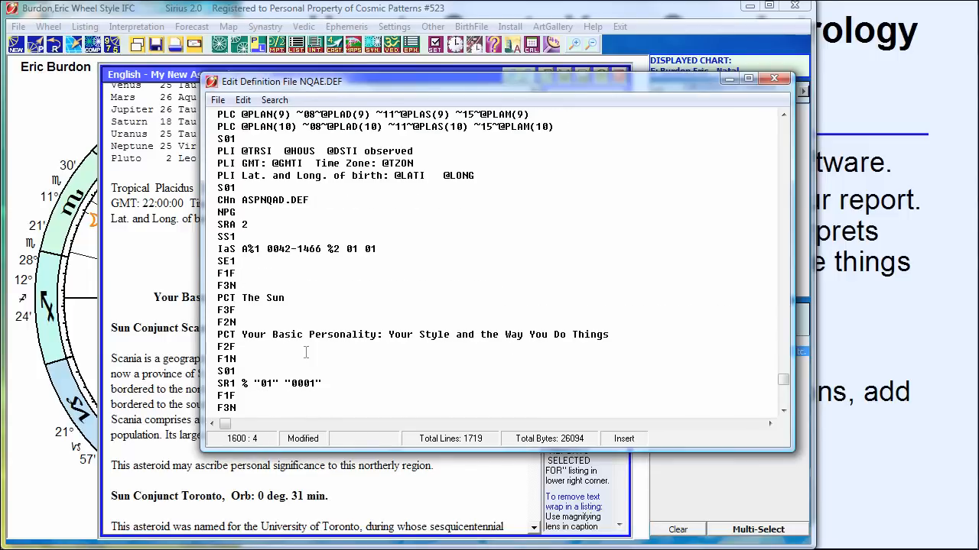
Look up Toronto's list number in the untitled Notepad2 note, and return to the IaS line in the definition file.
key("Up")
key("Up")
key("Up")
key("Up")
key("Up")
key("Up")
key("Up")
key("Up")
left_click(329, 549)
left_click(322, 476)
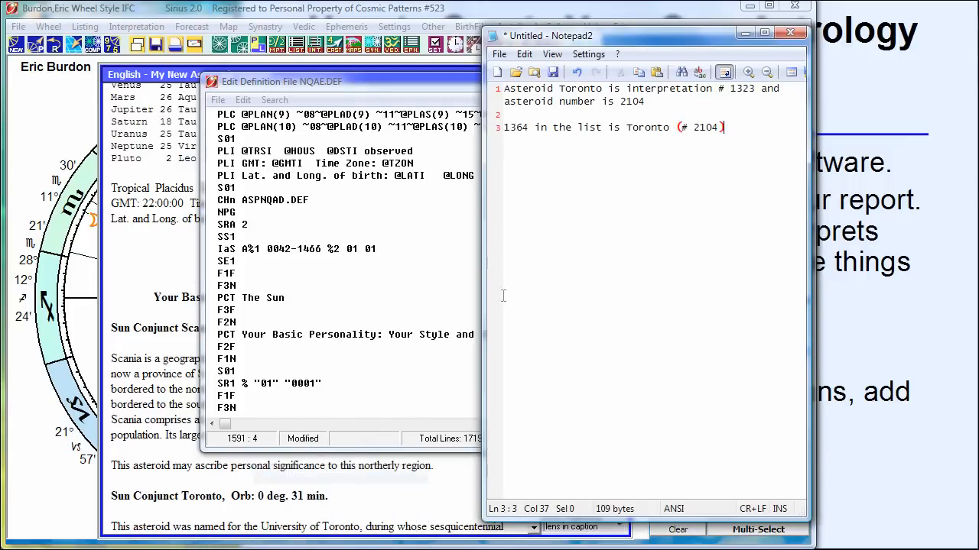
left_click_drag(532, 126, 483, 122)
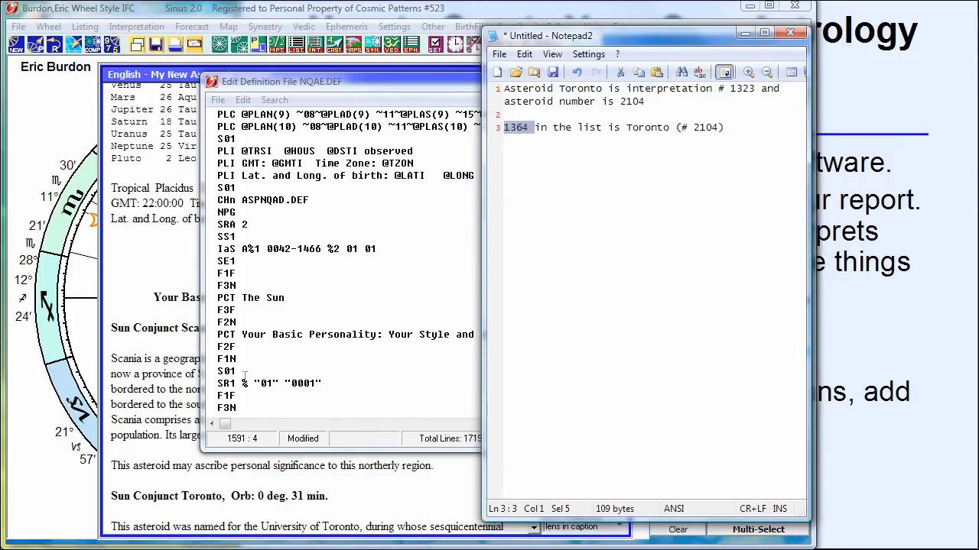
left_click(244, 375)
left_click(322, 249)
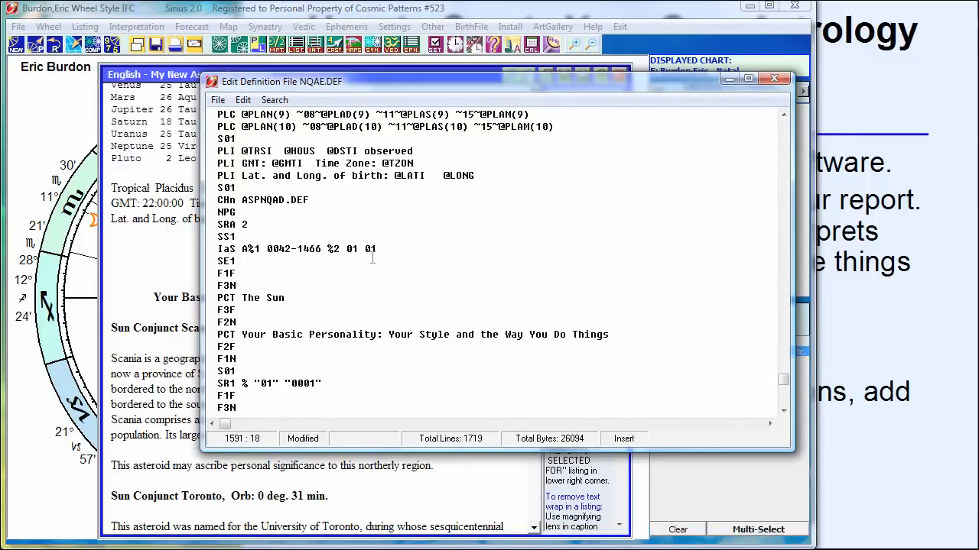
Duplicate the "IaS A%1 0042-1466 %2 01 01" line directly below itself.
key("Home")
key("shift+Down")
key("Up")
key("Down")
key("ctrl+v")
Set the end of the first IaS line's asteroid range to 1363 by overwriting the existing digits.
key("Up")
key("Up")
key("End")
key("Left")
key("Left")
key("Left")
key("Left")
key("Left")
key("Left")
key("Left")
key("Left")
key("Left")
key("Left")
key("Left")
key("Left")
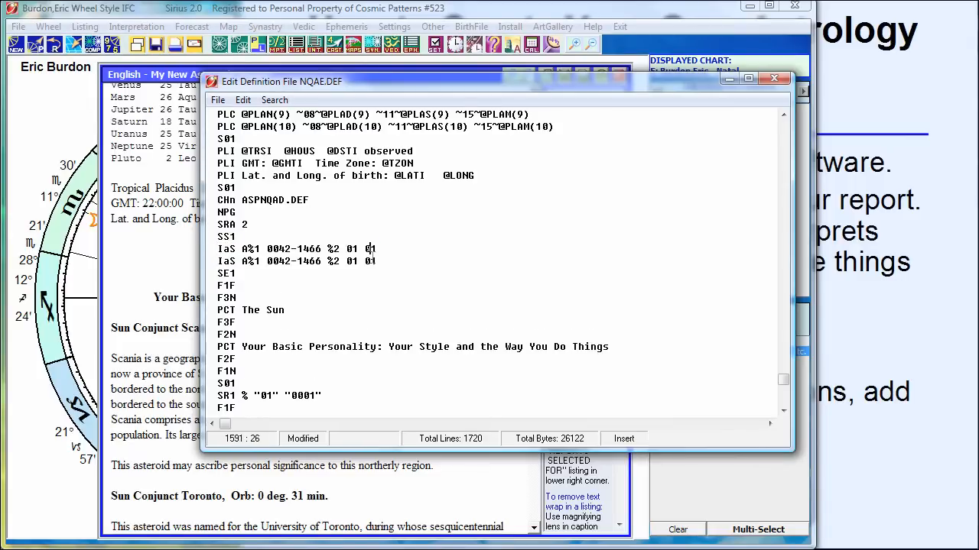
key("Insert")
type("363")
Set the start of the second IaS line's asteroid range to 1365.
key("Down")
key("Left")
key("Left")
key("Left")
key("Left")
key("Left")
key("Left")
key("Left")
key("Left")
key("Left")
type("1375")
key("Left")
key("Left")
type("6")
Review the end of the asteroid table, the two ISi introduction lines and the two IaS range lines in the definition file.
left_click(319, 248)
left_click(339, 224)
key("Page_Up")
key("Page_Up")
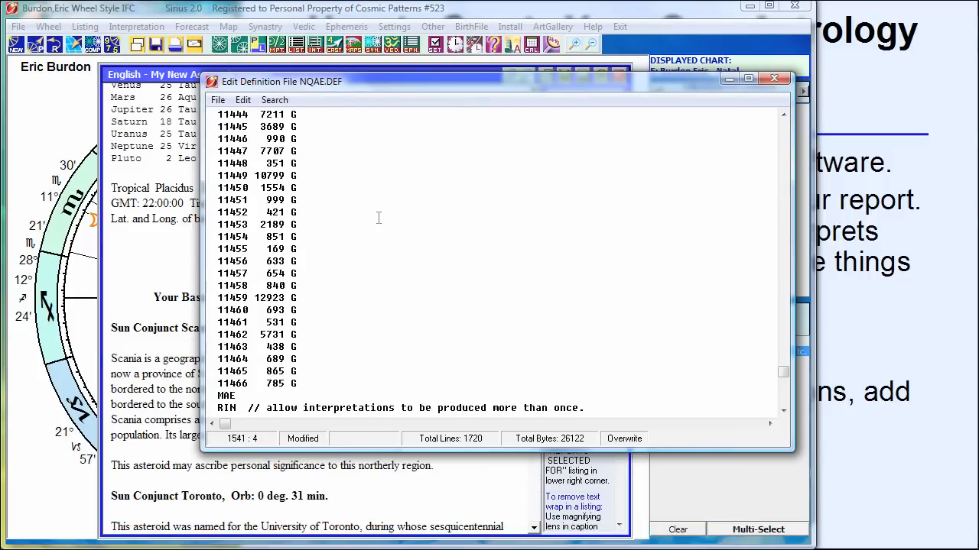
left_click(253, 223)
key("Page_Down")
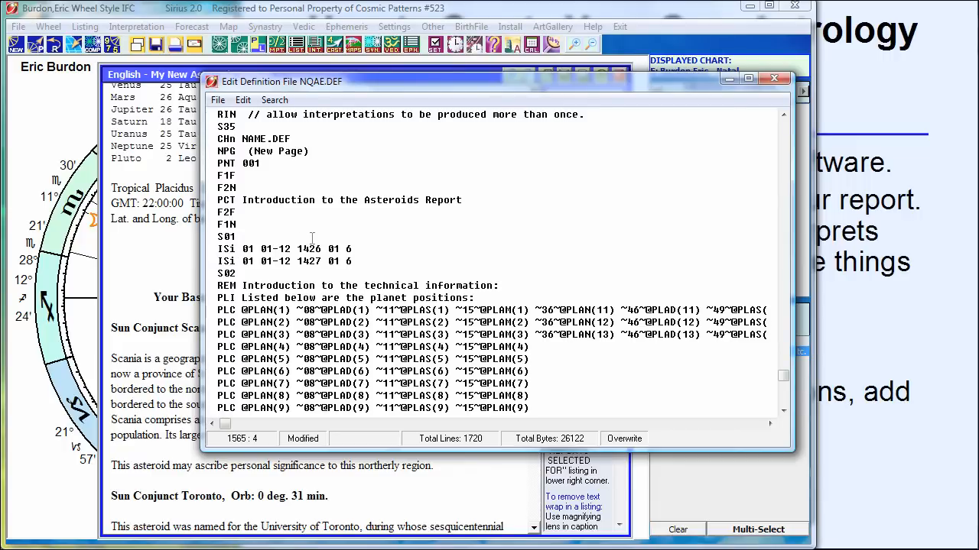
key("Page_Down")
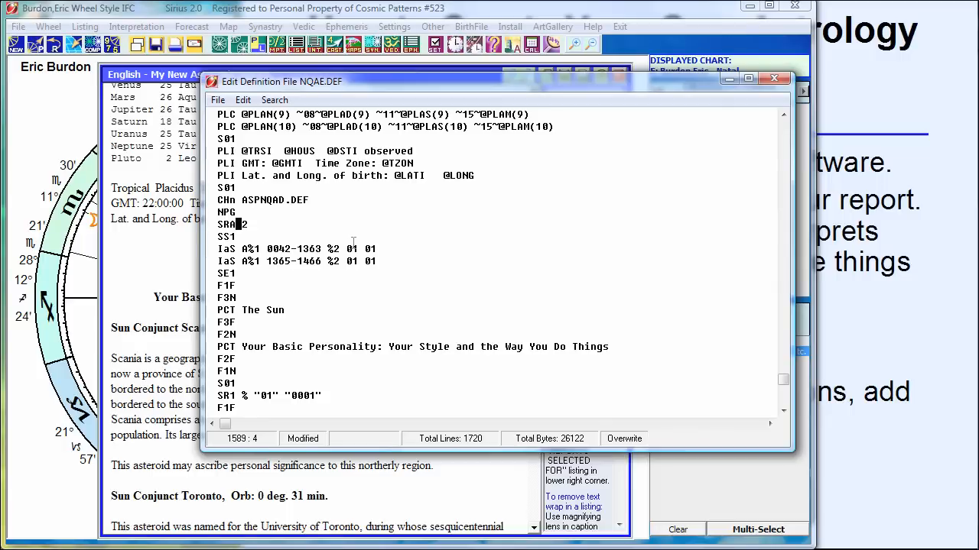
key("End")
left_click(292, 248)
left_click(380, 261)
Save the NQAE.DEF definition file and close its editor to return to the natal reports selection.
left_click(227, 108)
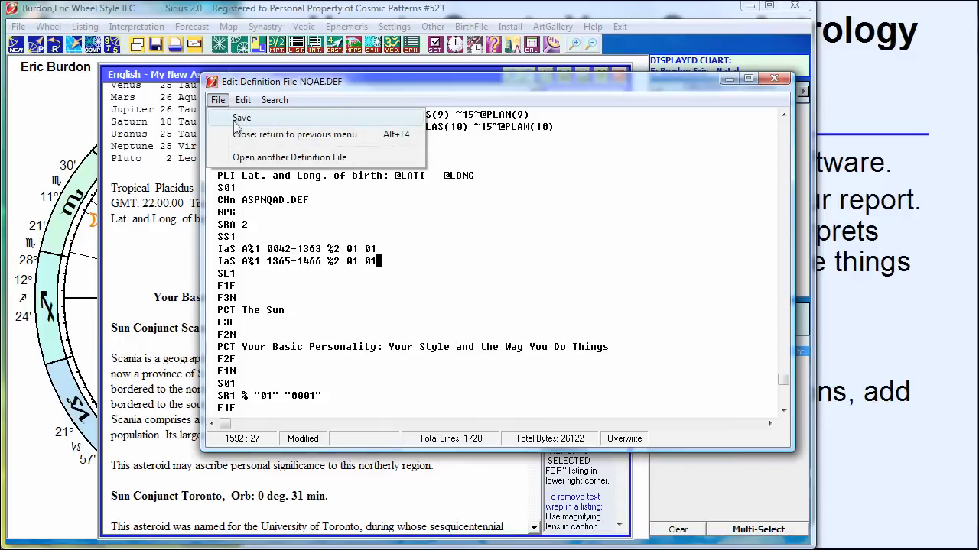
left_click(233, 119)
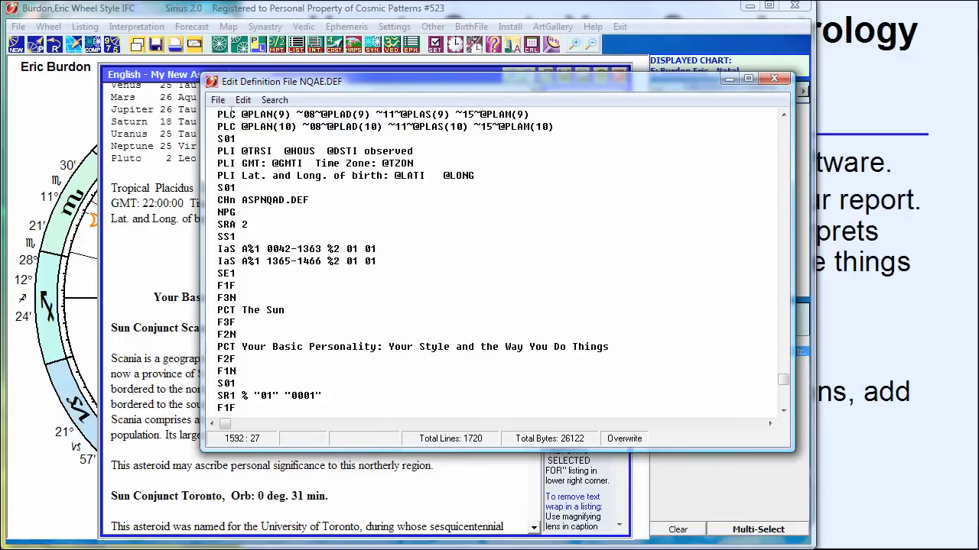
left_click(221, 102)
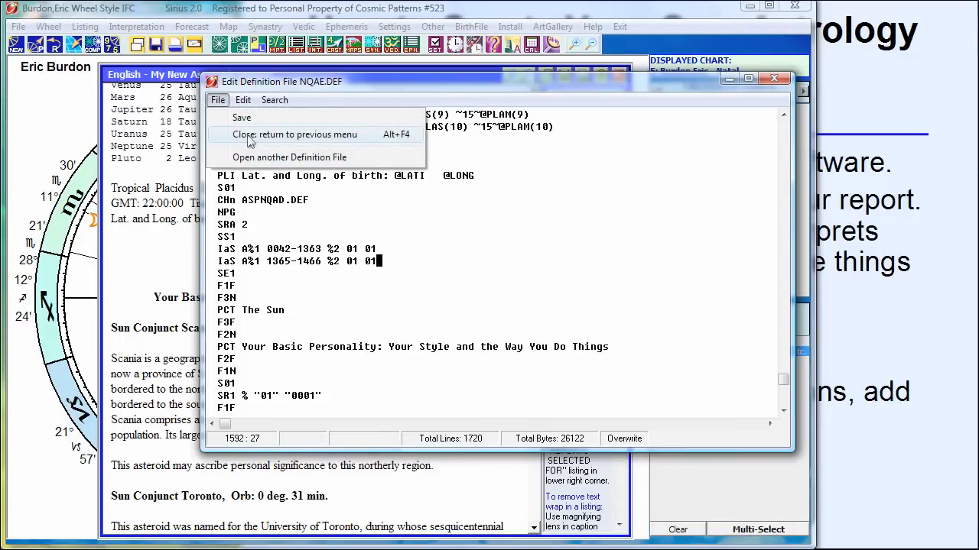
left_click(259, 134)
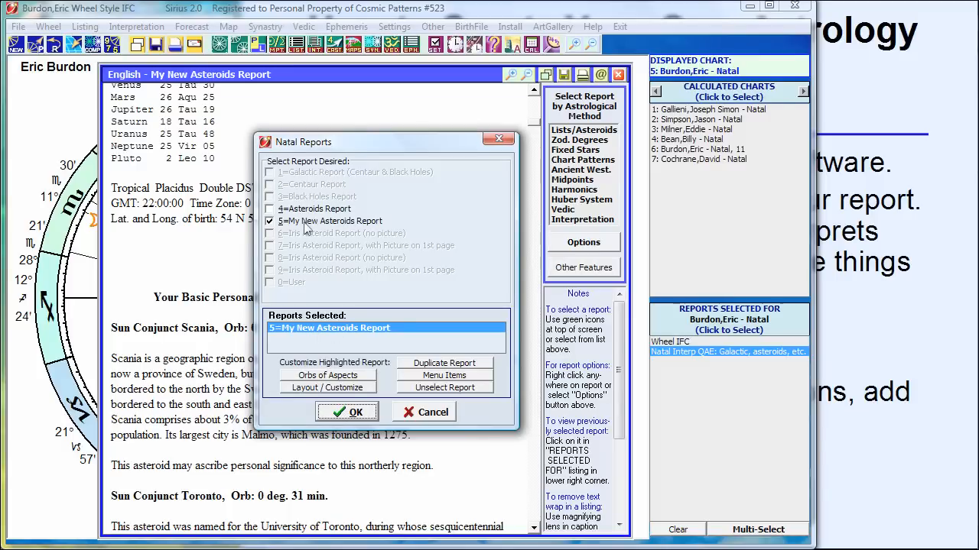
Generate My New Asteroids Report and check its introduction, planet positions and Sun conjunctions.
left_click(352, 413)
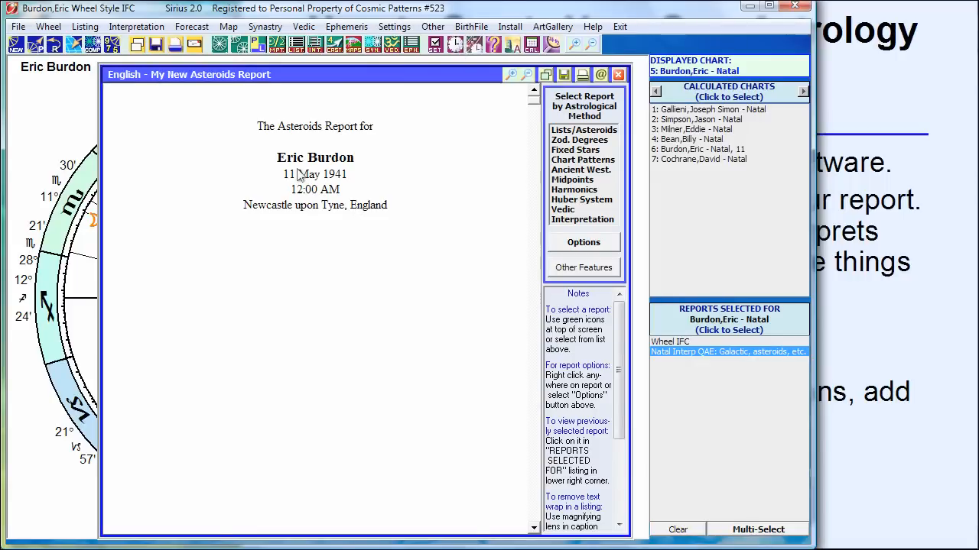
scroll(300, 175, "down", 5)
scroll(298, 176, "down", 7)
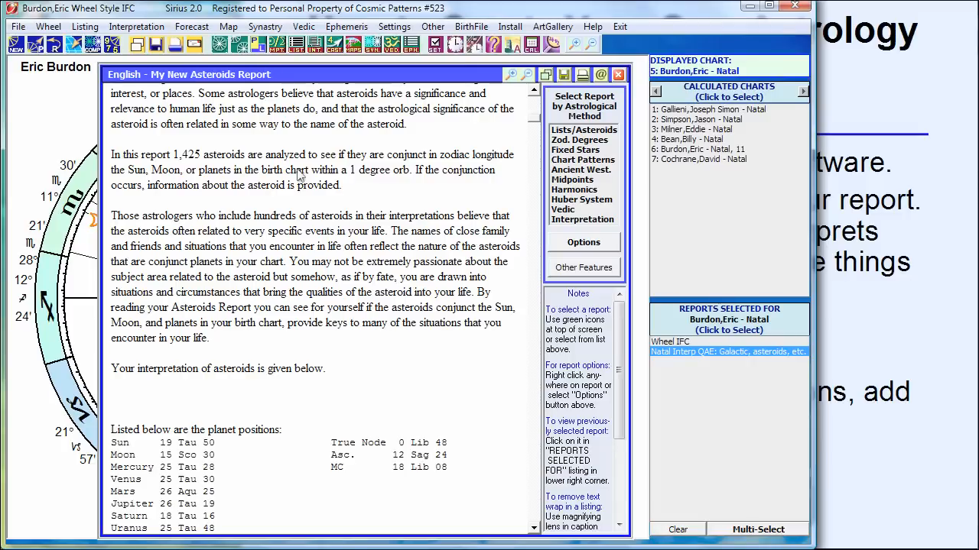
scroll(298, 174, "down", 1)
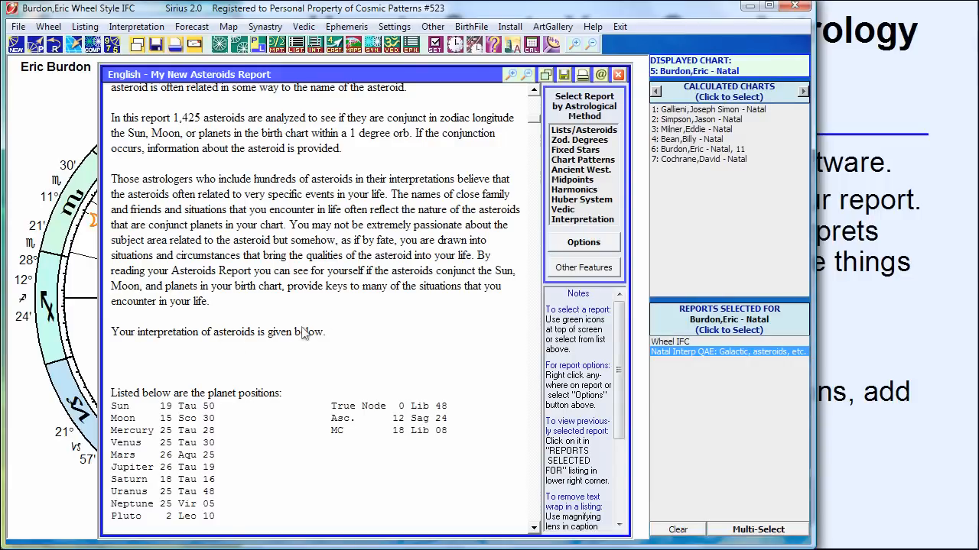
scroll(305, 333, "down", 1)
scroll(304, 333, "down", 6)
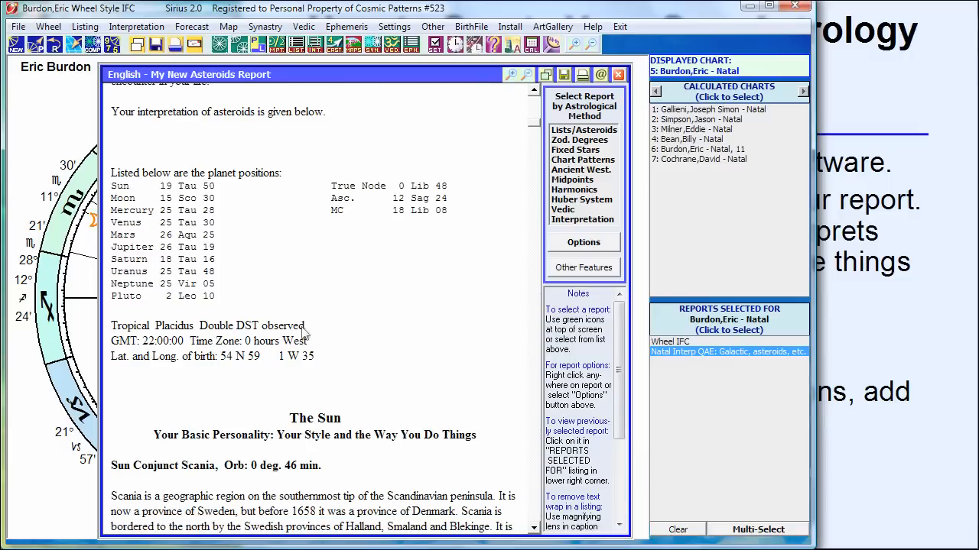
scroll(305, 333, "down", 3)
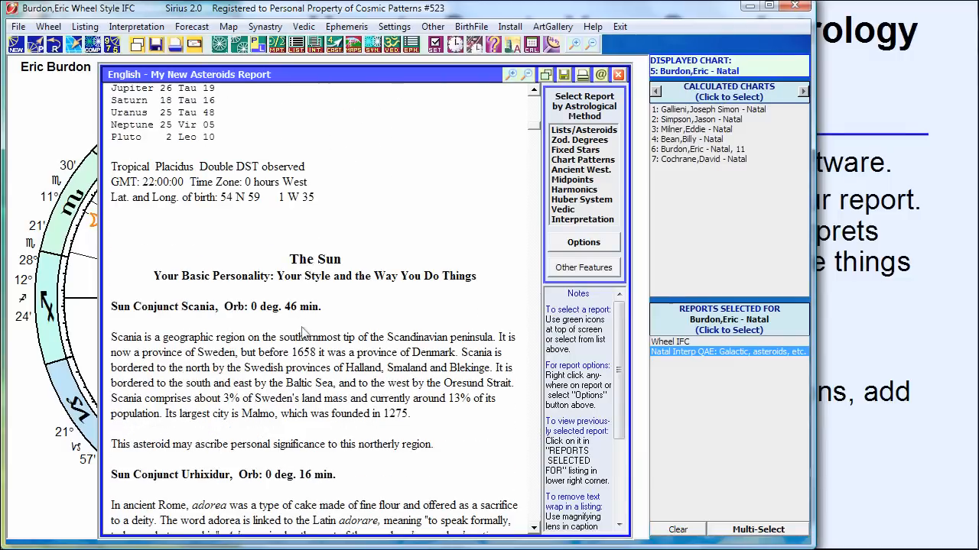